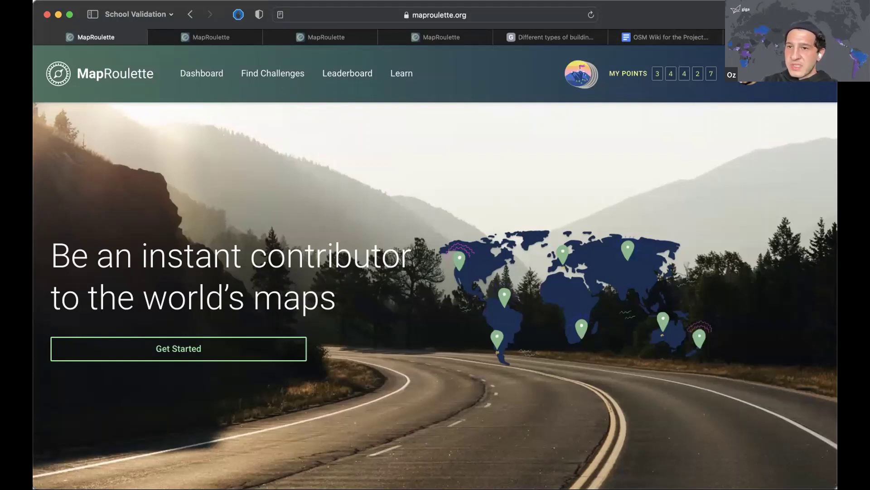
Step: Sign out of MapRoulette, then sign back in through OpenStreetMap, granting access to read user preferences and modify the map
{"action": "left_click", "coordinate": [780, 72]}
{"action": "left_click", "coordinate": [773, 253]}
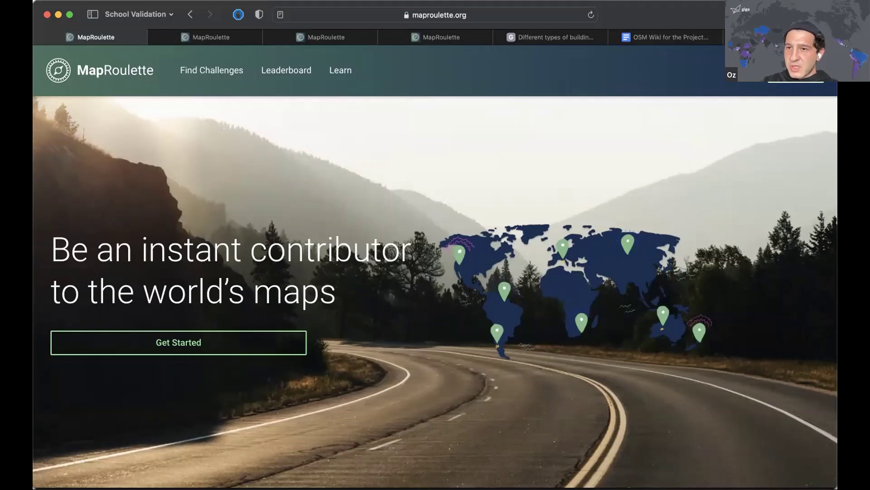
{"action": "left_click", "coordinate": [802, 70]}
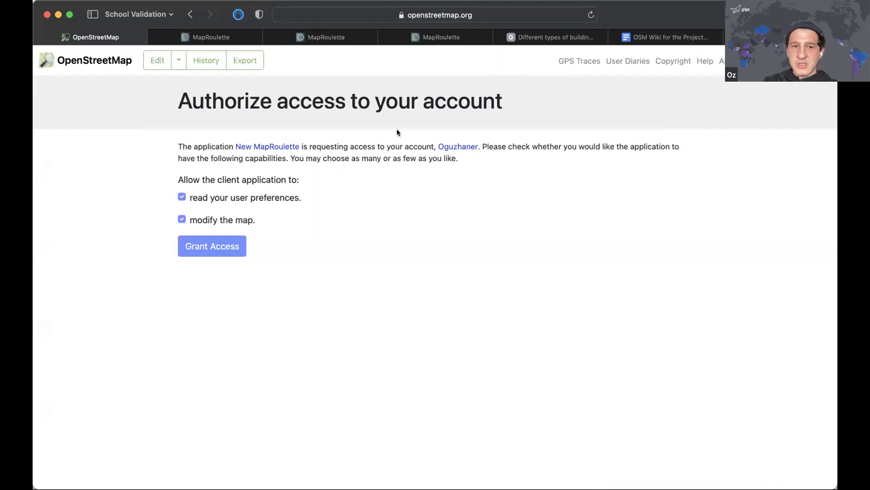
{"action": "left_click", "coordinate": [224, 246]}
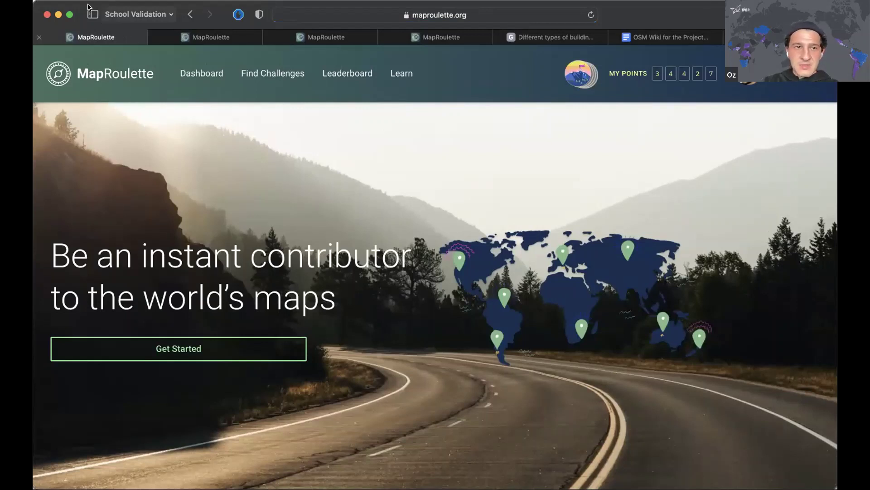
Step: Bring up the Sudan School Validation-1 challenge, look over its task clusters on the map, and start a task
{"action": "left_click", "coordinate": [216, 42]}
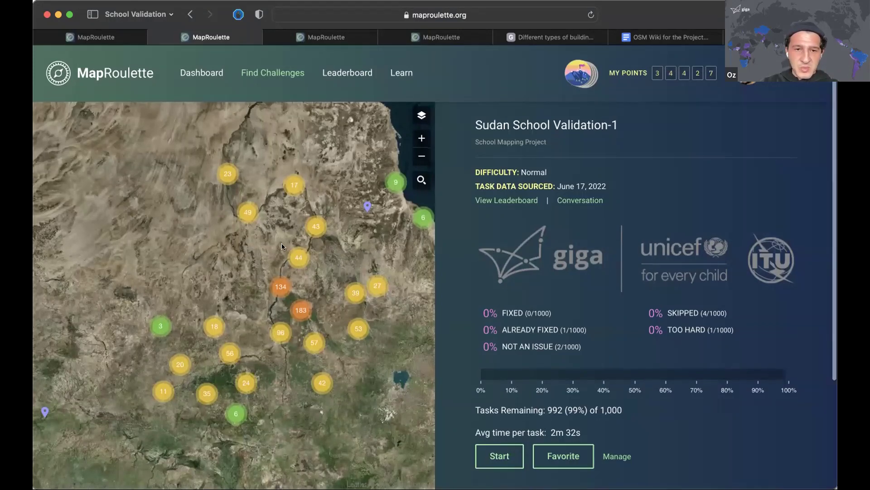
{"action": "scroll", "coordinate": [281, 243], "scroll_direction": "up", "scroll_amount": 2}
{"action": "scroll", "coordinate": [303, 287], "scroll_direction": "up", "scroll_amount": 2}
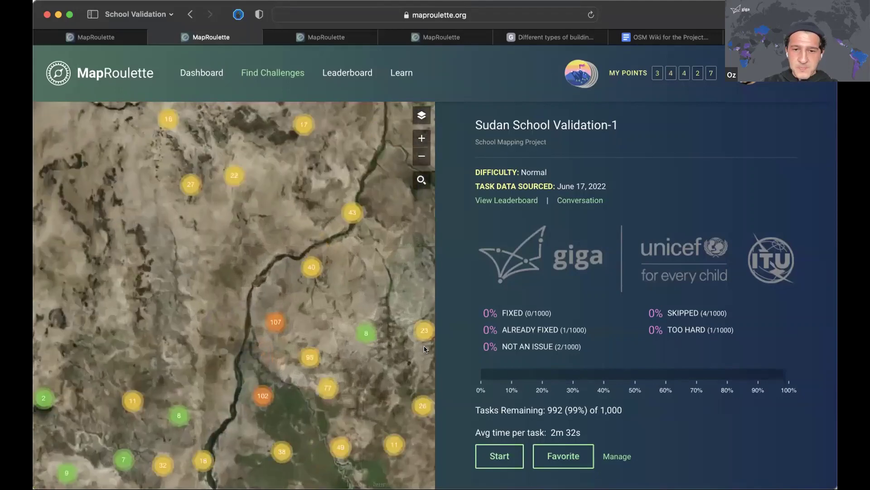
{"action": "left_click", "coordinate": [496, 447]}
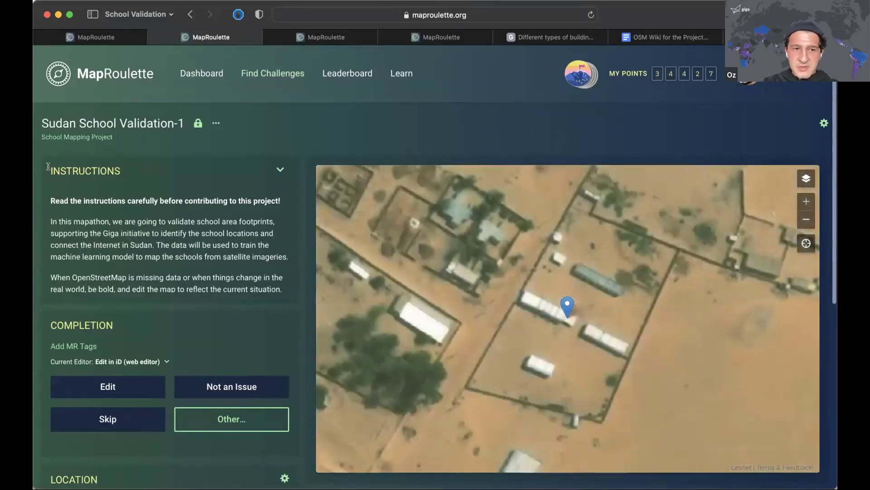
Step: Read the task instructions' introduction, from the mapathon's purpose through the building-types document reference to the imagery required for tracing
{"action": "left_click_drag", "start_coordinate": [52, 168], "coordinate": [246, 284]}
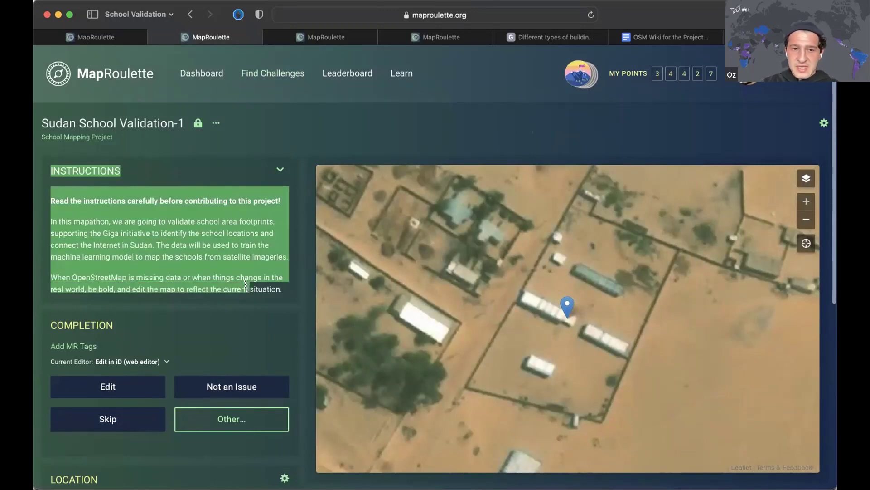
{"action": "left_click", "coordinate": [206, 209]}
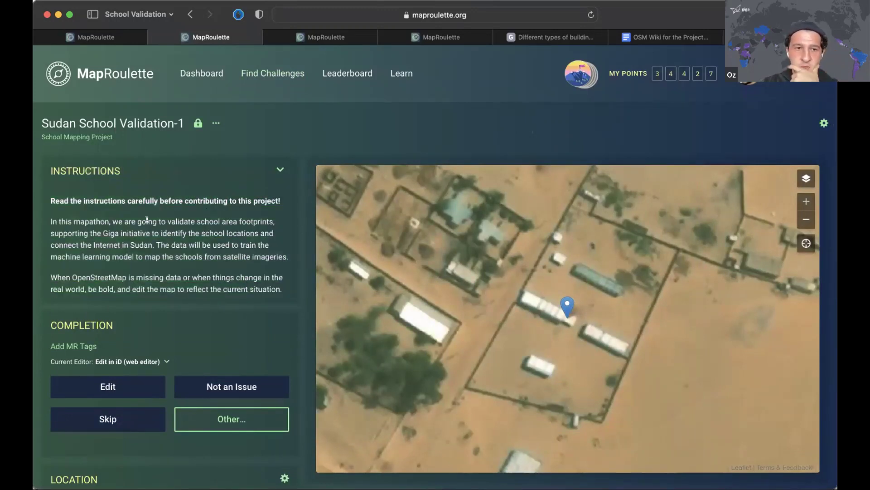
{"action": "scroll", "coordinate": [147, 221], "scroll_direction": "down", "scroll_amount": 5}
{"action": "scroll", "coordinate": [146, 220], "scroll_direction": "down", "scroll_amount": 3}
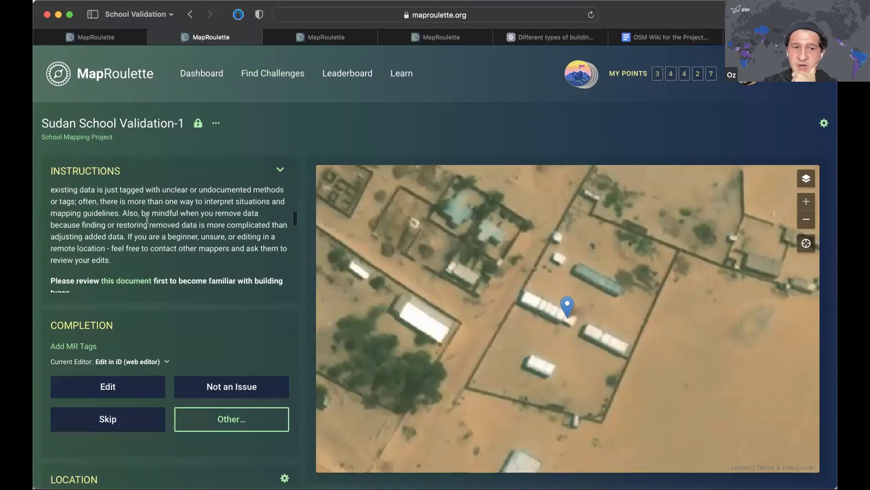
{"action": "scroll", "coordinate": [147, 220], "scroll_direction": "down", "scroll_amount": 2}
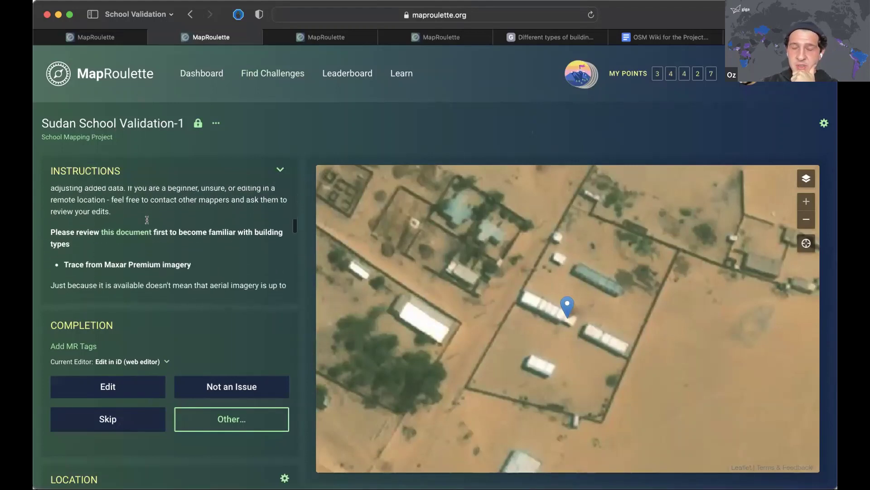
{"action": "scroll", "coordinate": [146, 222], "scroll_direction": "down", "scroll_amount": 1}
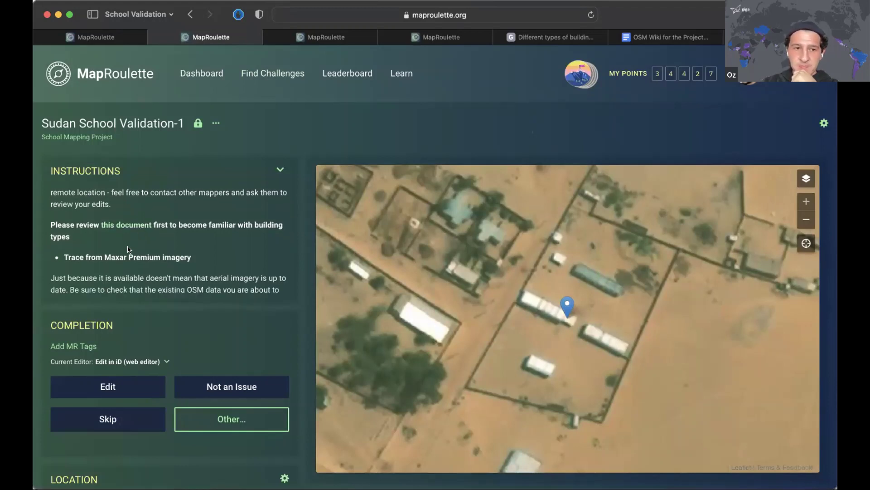
{"action": "triple_click", "coordinate": [92, 256]}
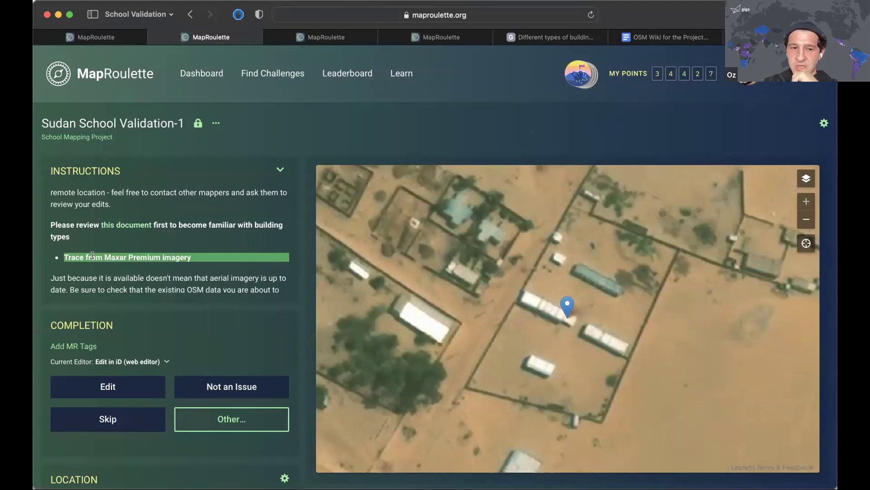
{"action": "left_click_drag", "start_coordinate": [105, 257], "coordinate": [180, 257]}
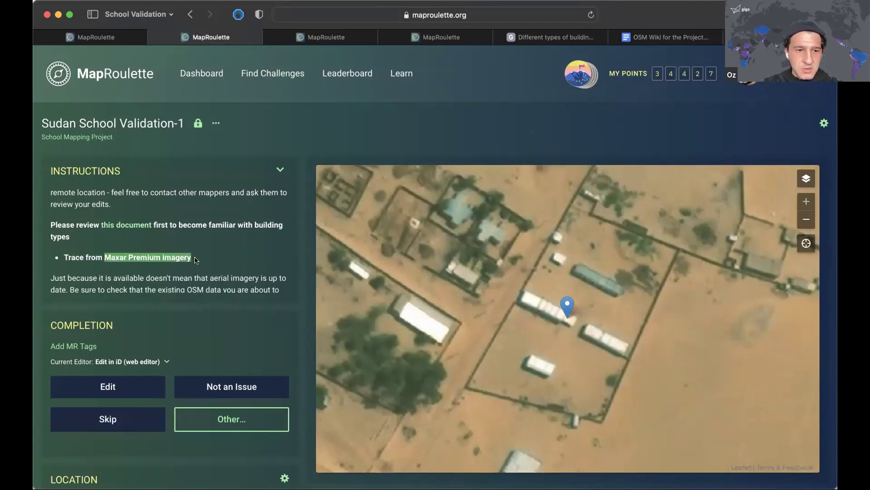
{"action": "left_click", "coordinate": [195, 259]}
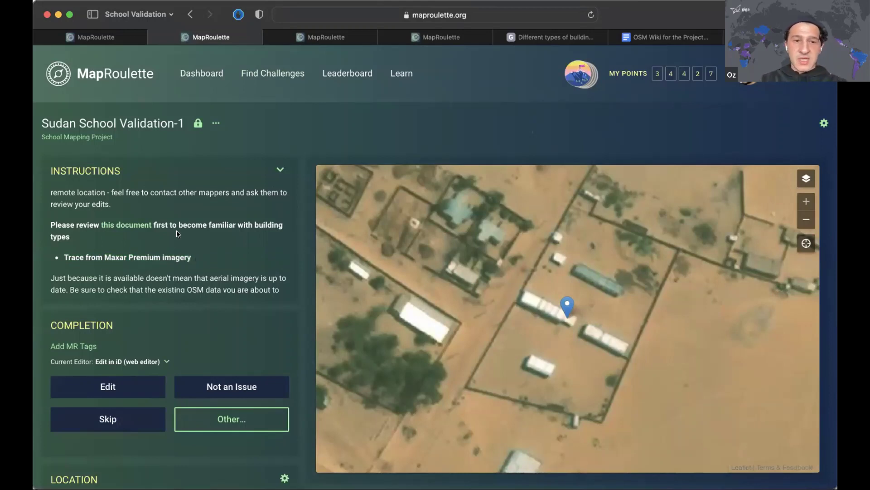
Step: Read the instructions on tracing the school area, the tagging guideline, and saving and uploading the changeset
{"action": "scroll", "coordinate": [176, 234], "scroll_direction": "down", "scroll_amount": 2}
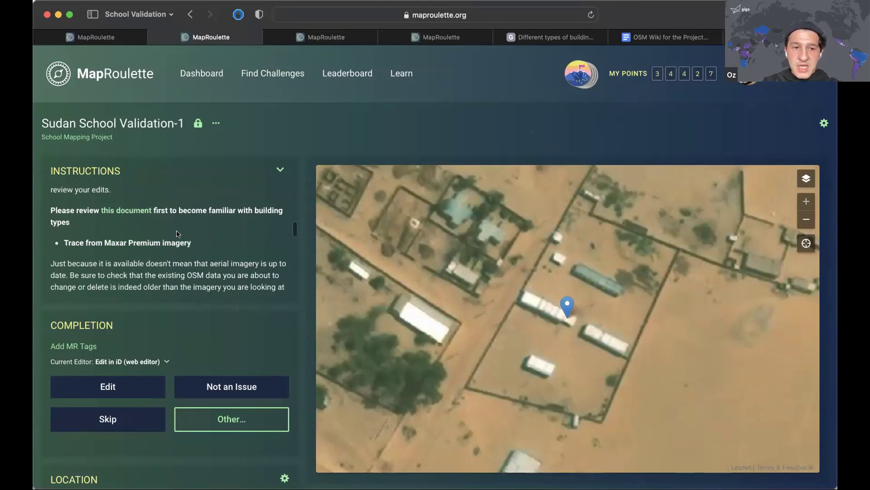
{"action": "scroll", "coordinate": [186, 238], "scroll_direction": "down", "scroll_amount": 6}
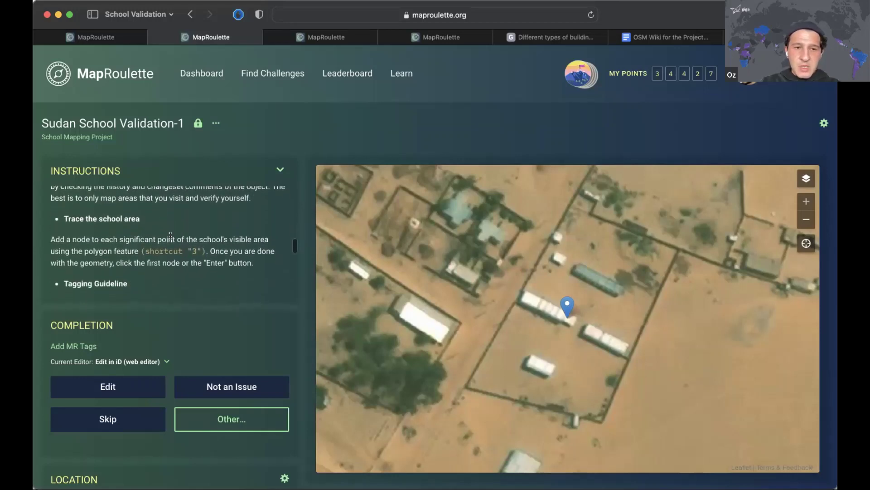
{"action": "mouse_move", "coordinate": [64, 218]}
{"action": "left_mouse_down"}
{"action": "mouse_move", "coordinate": [132, 219]}
{"action": "mouse_move", "coordinate": [137, 232]}
{"action": "left_mouse_up"}
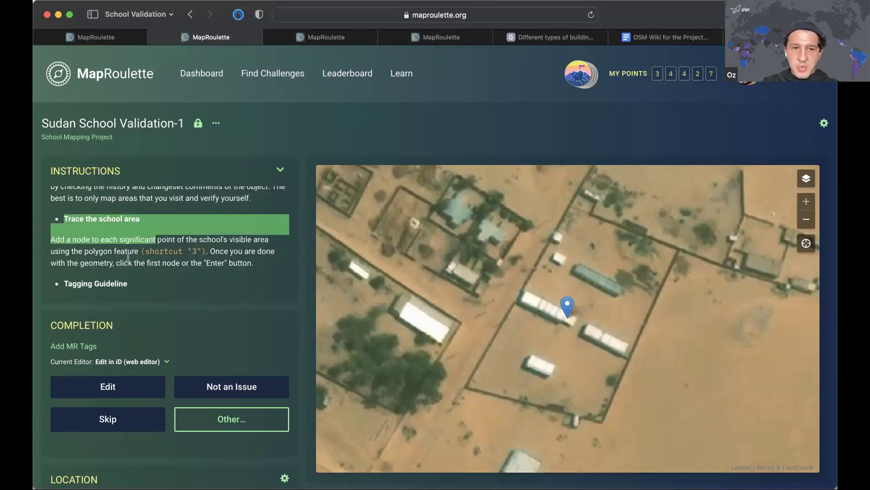
{"action": "scroll", "coordinate": [125, 256], "scroll_direction": "down", "scroll_amount": 3}
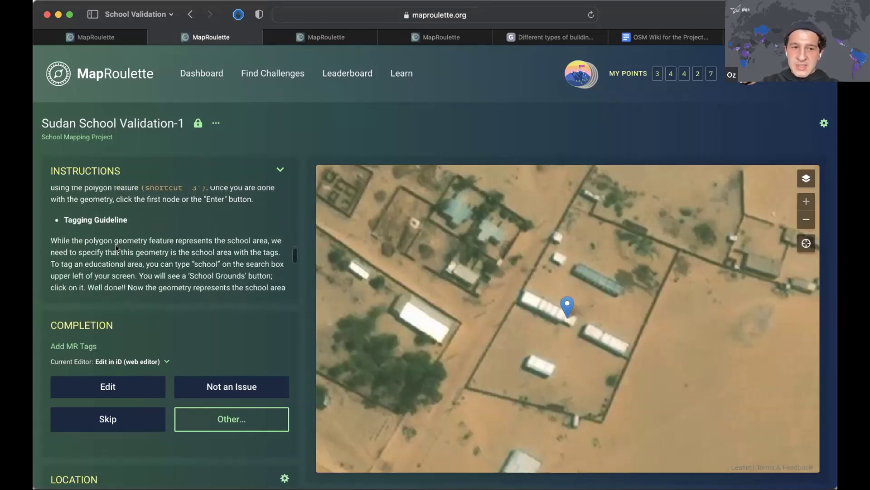
{"action": "left_click_drag", "start_coordinate": [66, 213], "coordinate": [128, 247]}
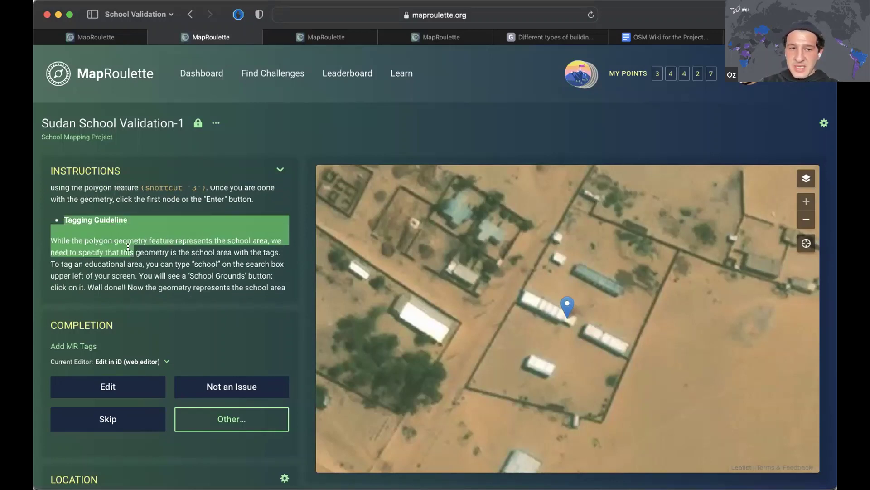
{"action": "scroll", "coordinate": [164, 252], "scroll_direction": "down", "scroll_amount": 1}
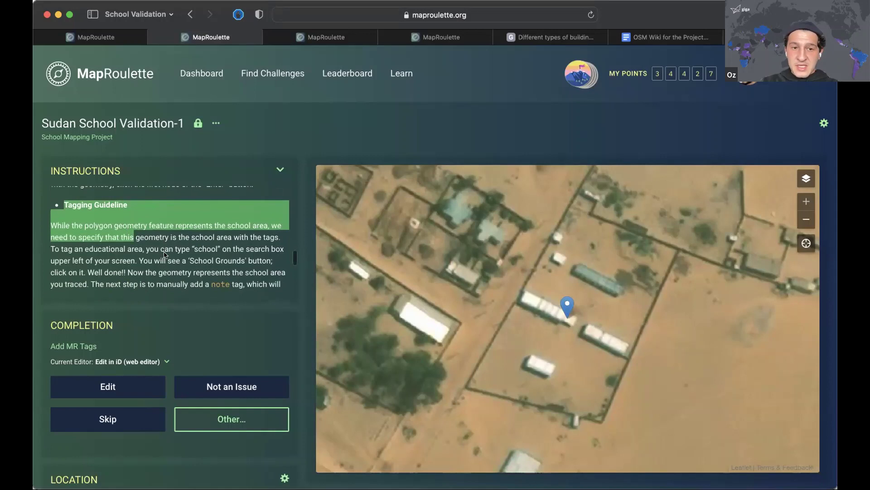
{"action": "scroll", "coordinate": [164, 251], "scroll_direction": "down", "scroll_amount": 1}
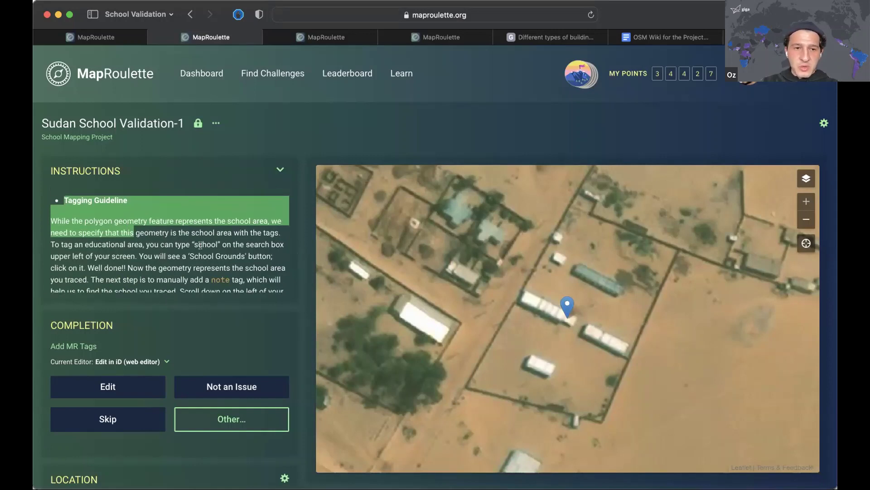
{"action": "scroll", "coordinate": [188, 249], "scroll_direction": "down", "scroll_amount": 3}
{"action": "scroll", "coordinate": [187, 249], "scroll_direction": "down", "scroll_amount": 1}
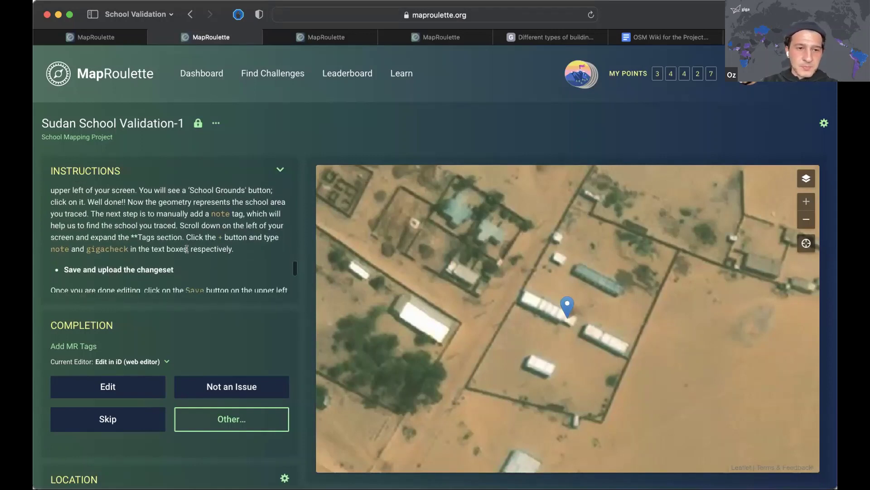
{"action": "scroll", "coordinate": [182, 250], "scroll_direction": "down", "scroll_amount": 2}
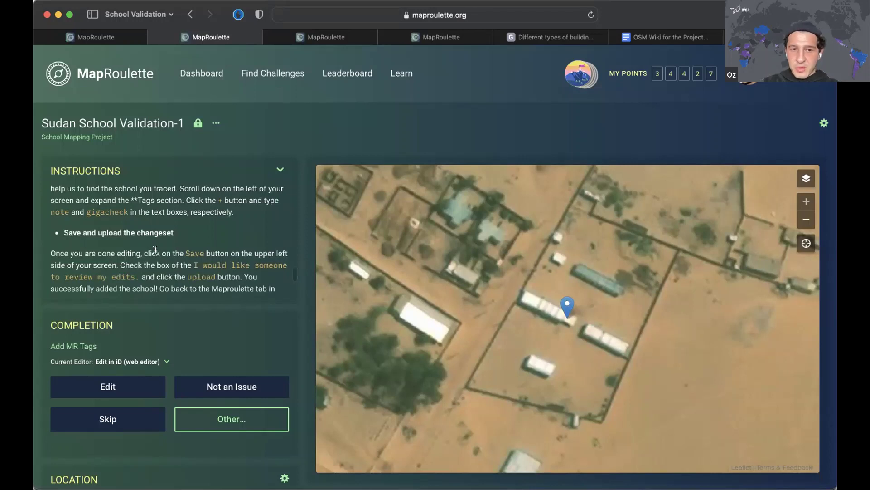
{"action": "scroll", "coordinate": [156, 249], "scroll_direction": "down", "scroll_amount": 2}
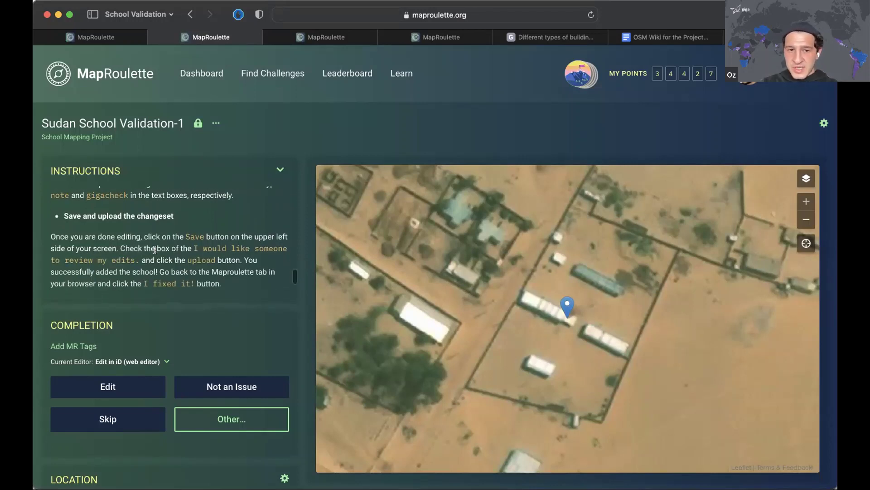
{"action": "scroll", "coordinate": [167, 244], "scroll_direction": "up", "scroll_amount": 3}
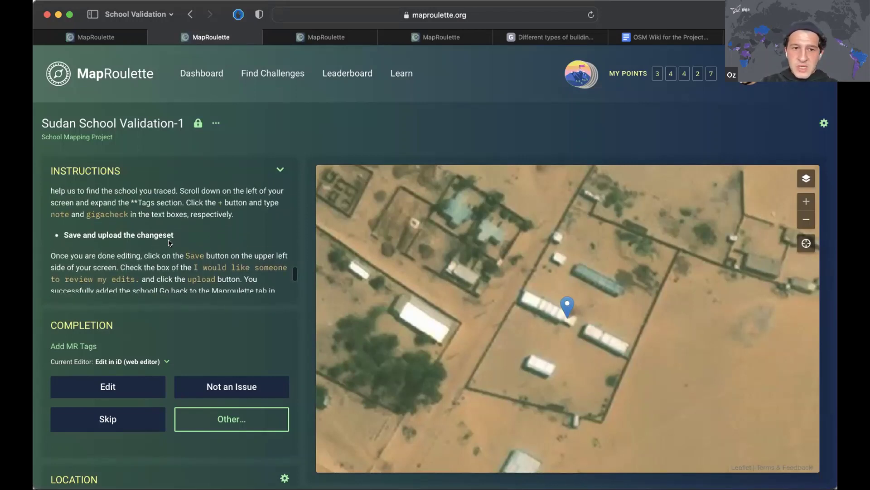
{"action": "scroll", "coordinate": [178, 209], "scroll_direction": "up", "scroll_amount": 5}
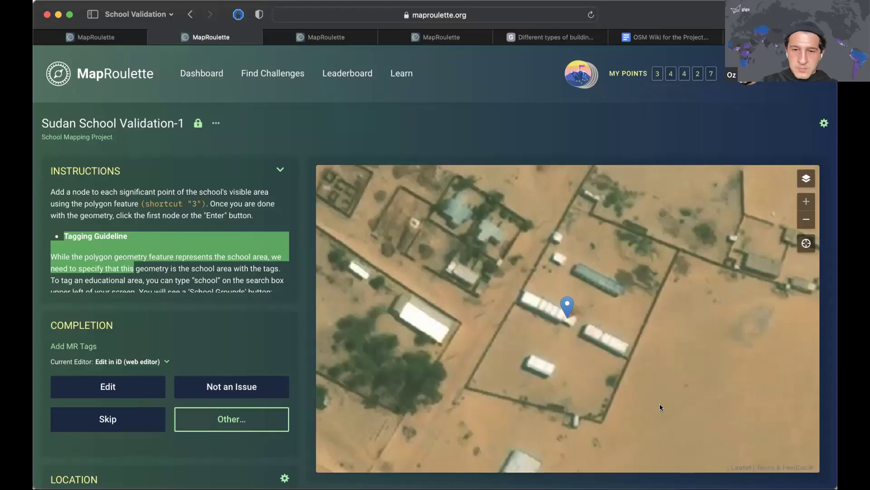
Step: Switch to the Google Docs guide on building structures in Sudan and examine the Parallel Bars section and its two parallel bars examples
{"action": "left_click", "coordinate": [550, 37]}
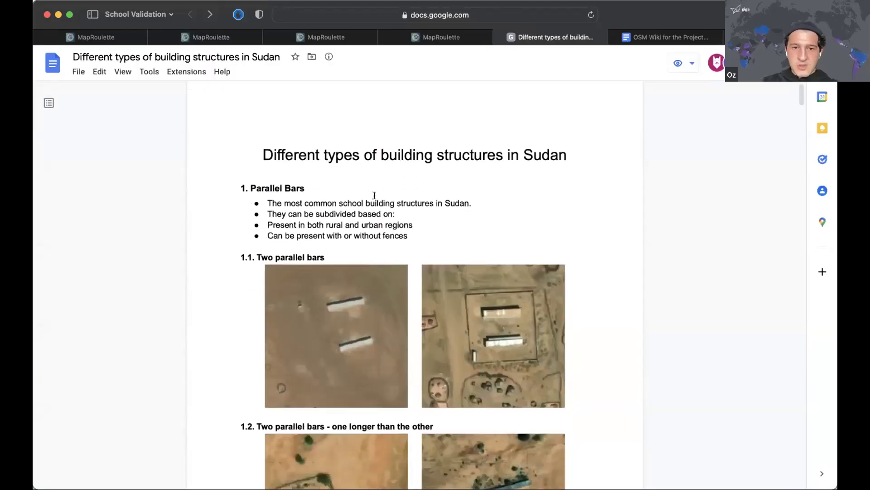
{"action": "scroll", "coordinate": [374, 195], "scroll_direction": "down", "scroll_amount": 3}
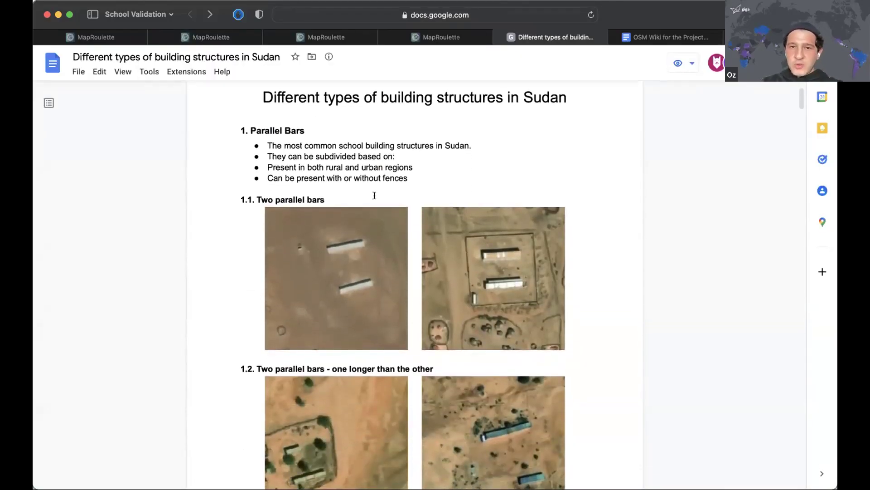
{"action": "scroll", "coordinate": [375, 195], "scroll_direction": "down", "scroll_amount": 1}
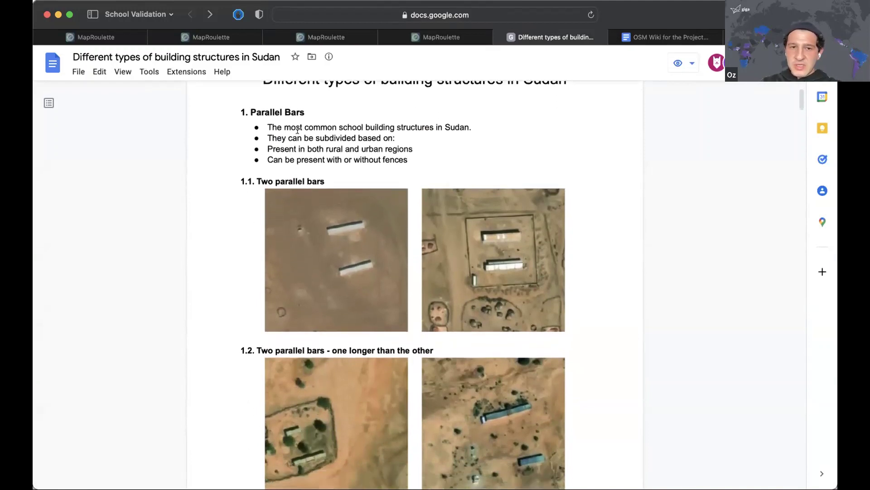
{"action": "triple_click", "coordinate": [296, 107]}
{"action": "left_click_drag", "start_coordinate": [295, 107], "coordinate": [305, 108]}
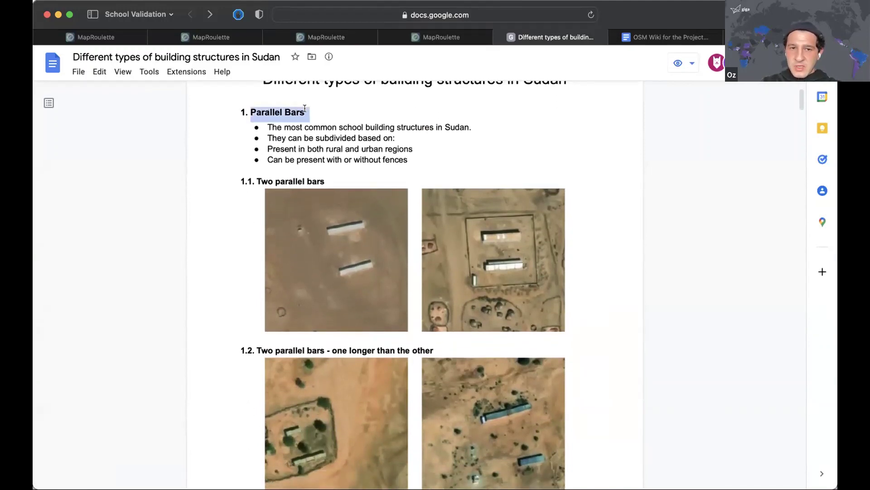
{"action": "left_click", "coordinate": [270, 176]}
{"action": "left_click_drag", "start_coordinate": [263, 180], "coordinate": [304, 180]}
{"action": "left_click", "coordinate": [303, 180]}
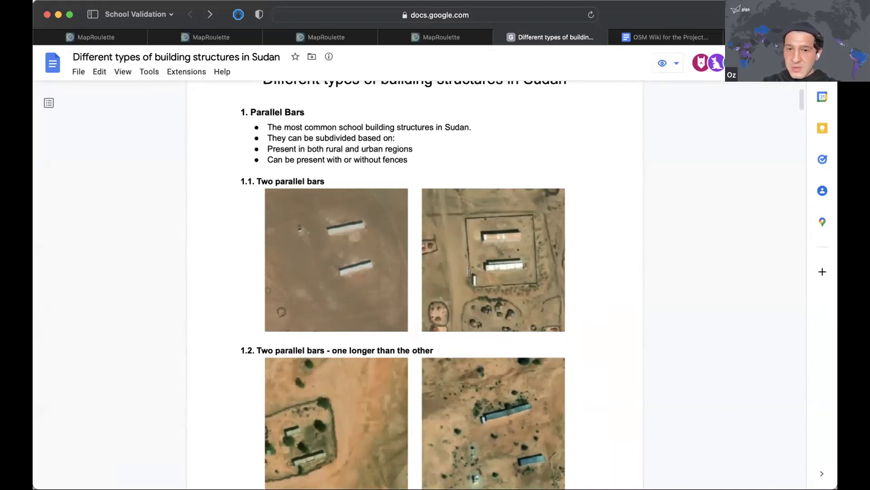
Step: Examine the example images in section 1.2 for two parallel bars where one is longer than the other
{"action": "scroll", "coordinate": [222, 252], "scroll_direction": "down", "scroll_amount": 5}
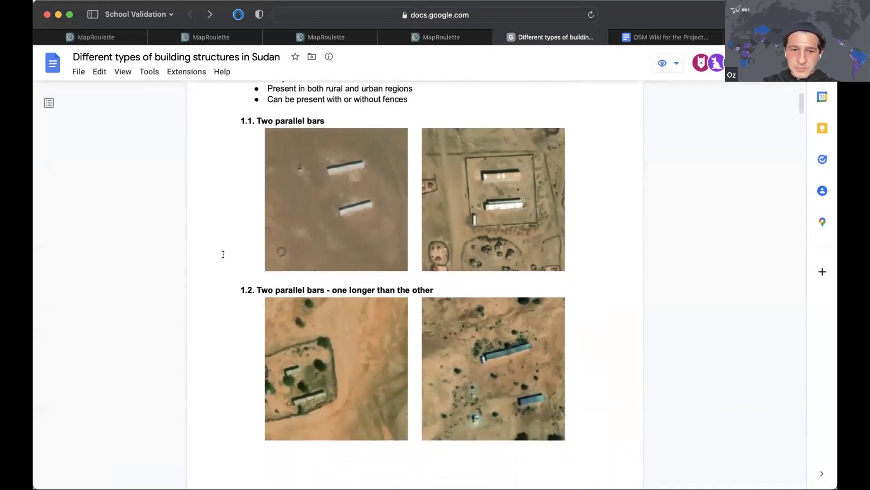
{"action": "scroll", "coordinate": [223, 255], "scroll_direction": "down", "scroll_amount": 1}
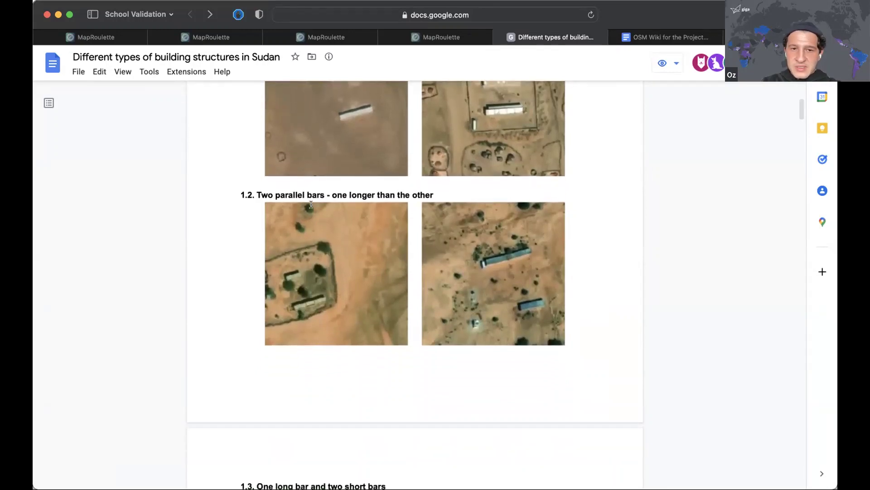
{"action": "scroll", "coordinate": [308, 266], "scroll_direction": "up", "scroll_amount": 5}
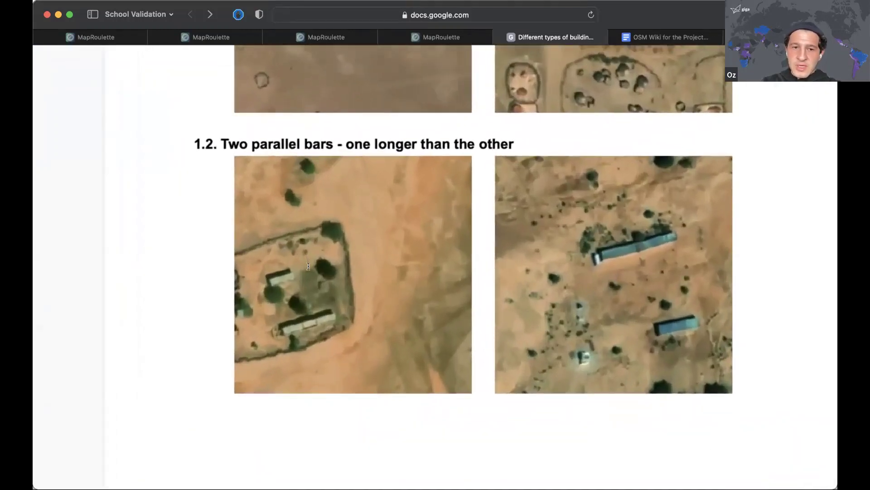
{"action": "scroll", "coordinate": [308, 266], "scroll_direction": "right", "scroll_amount": 2}
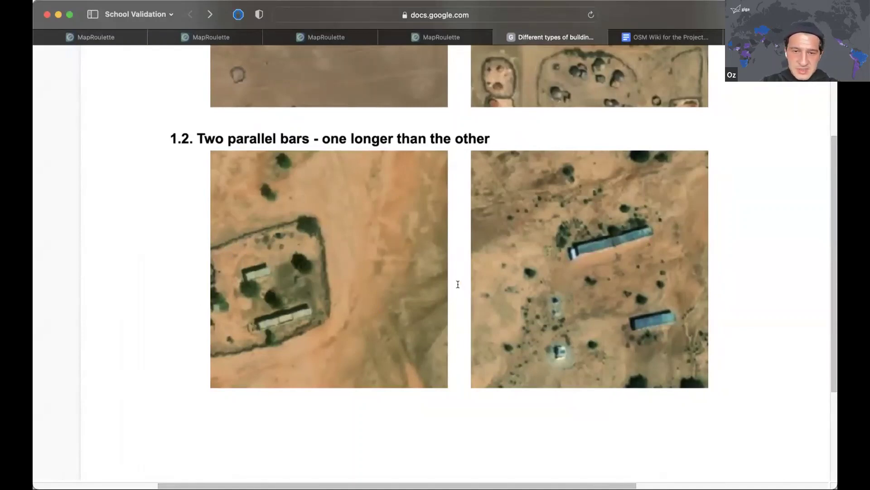
Step: Examine the guide's example images in sections 1.3 to 1.6, from one long and two short bars through two bars
{"action": "scroll", "coordinate": [458, 284], "scroll_direction": "down", "scroll_amount": 15}
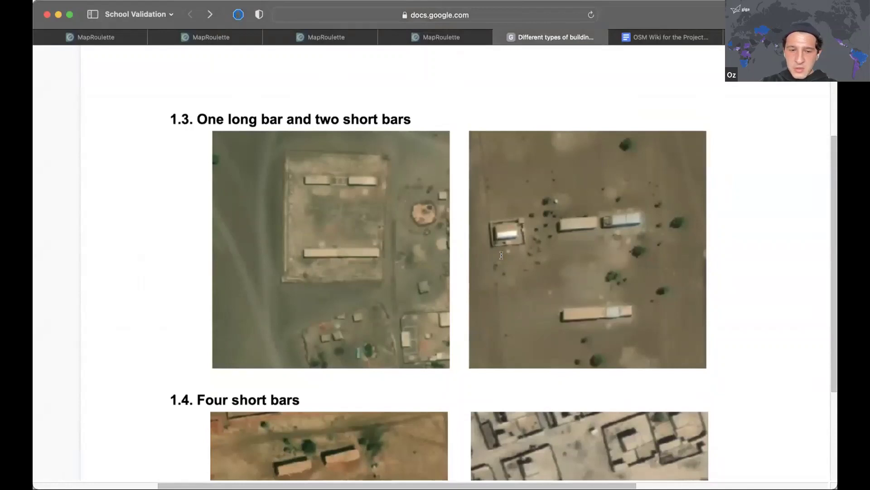
{"action": "scroll", "coordinate": [485, 258], "scroll_direction": "down", "scroll_amount": 6}
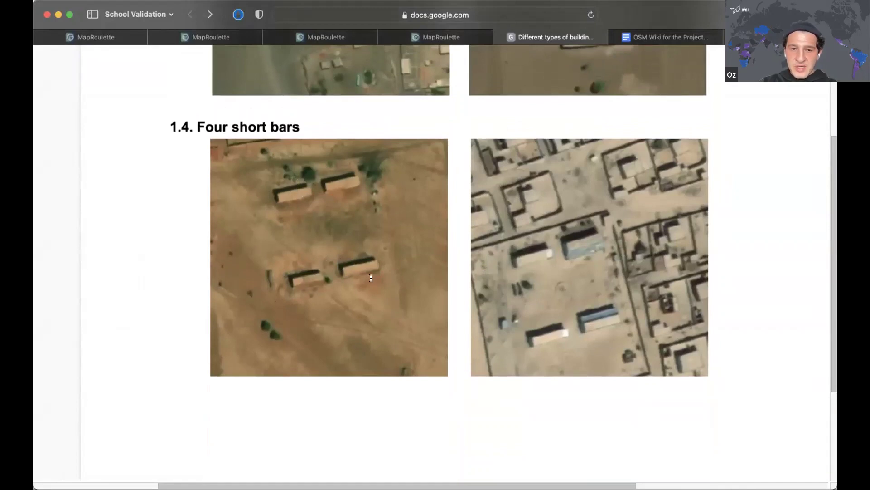
{"action": "scroll", "coordinate": [465, 233], "scroll_direction": "down", "scroll_amount": 13}
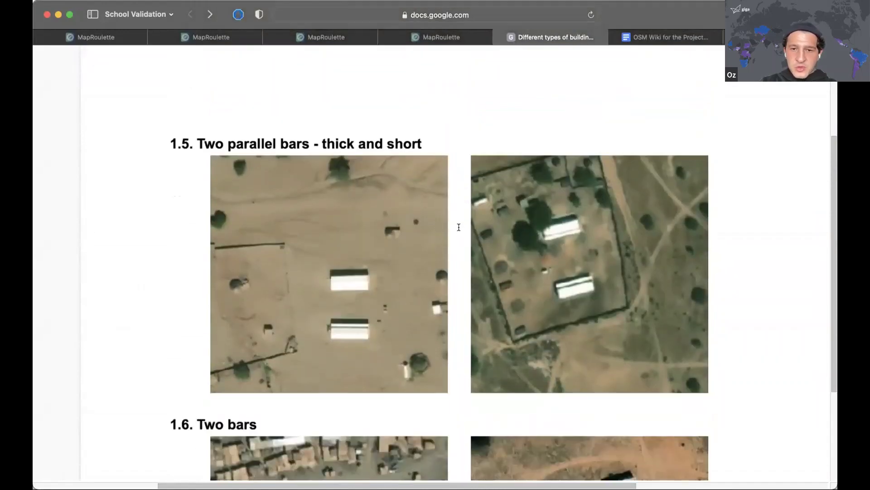
{"action": "scroll", "coordinate": [459, 227], "scroll_direction": "down", "scroll_amount": 3}
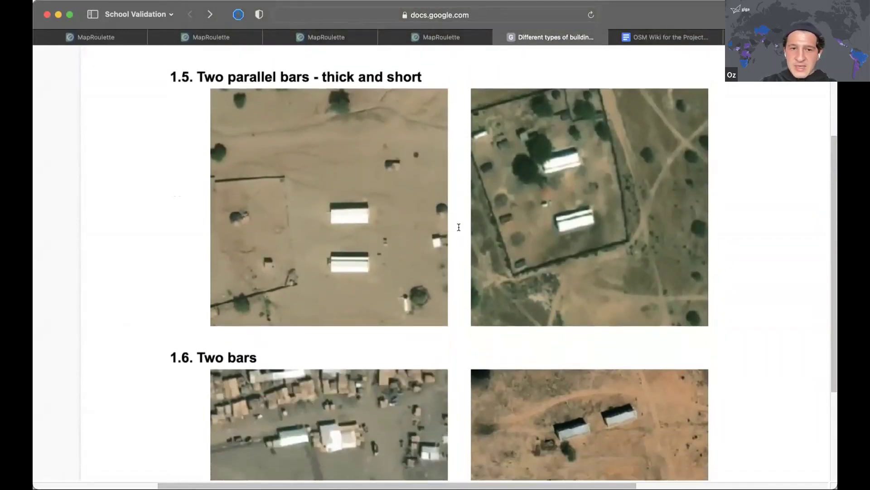
{"action": "scroll", "coordinate": [459, 227], "scroll_direction": "down", "scroll_amount": 9}
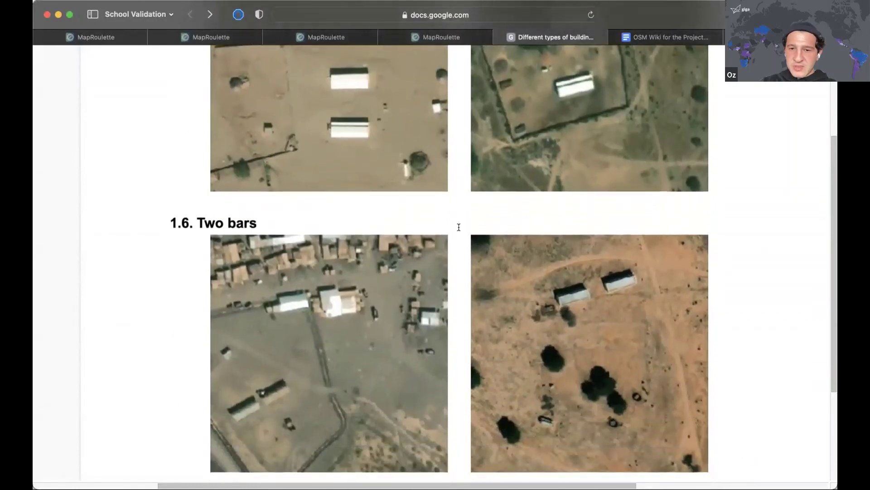
{"action": "scroll", "coordinate": [458, 227], "scroll_direction": "up", "scroll_amount": 3}
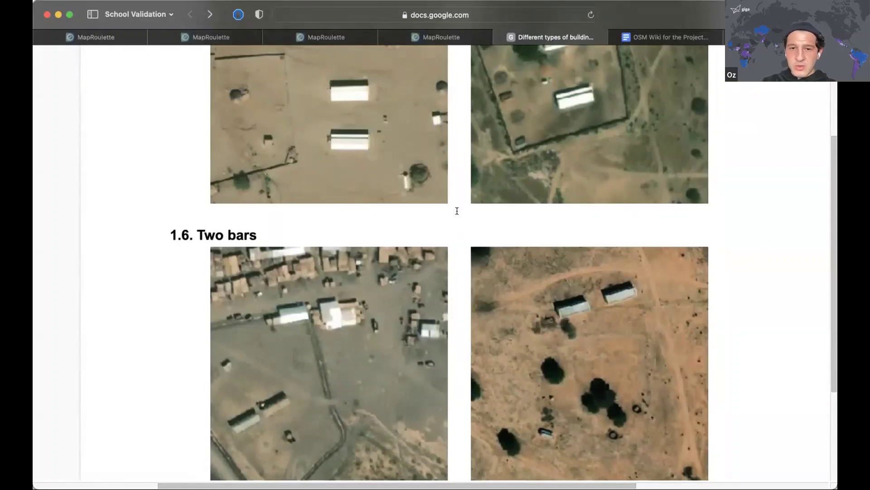
{"action": "scroll", "coordinate": [457, 211], "scroll_direction": "down", "scroll_amount": 20}
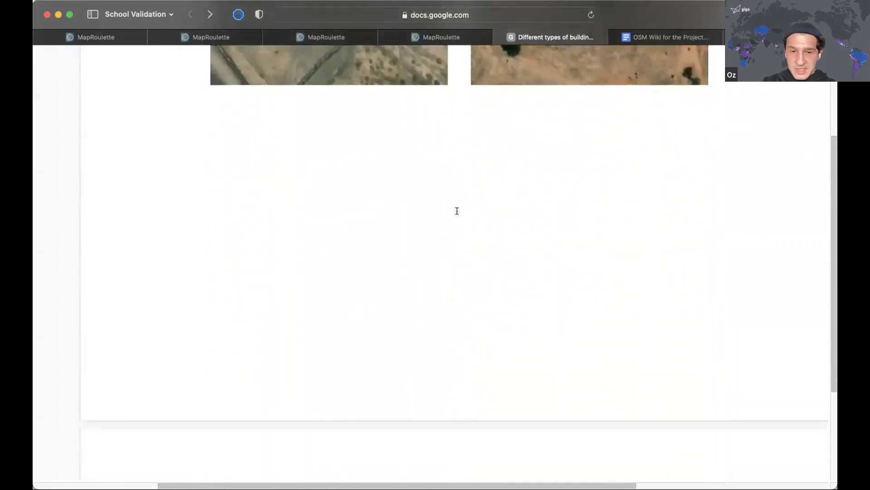
{"action": "scroll", "coordinate": [457, 210], "scroll_direction": "down", "scroll_amount": 5}
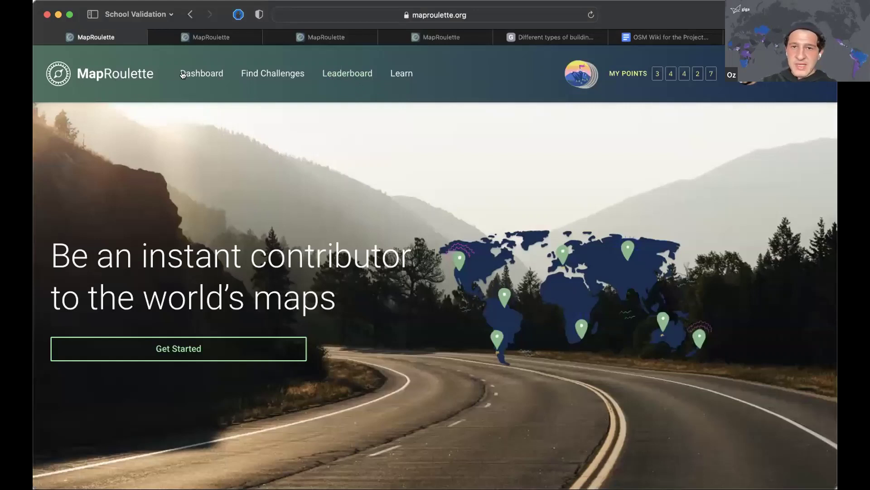
Step: Switch to MapRoulette, start the Sudan School Validation-1 challenge and open its task for editing in the iD web editor
{"action": "mouse_move", "coordinate": [226, 38]}
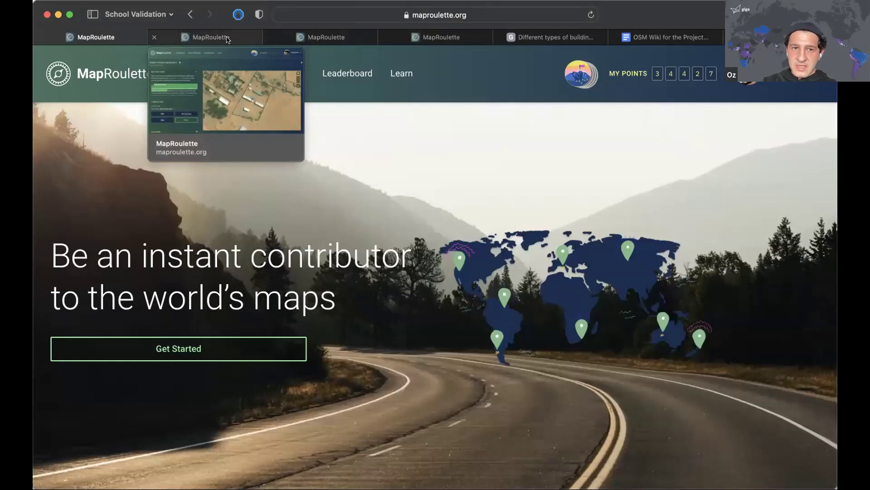
{"action": "left_click", "coordinate": [227, 38]}
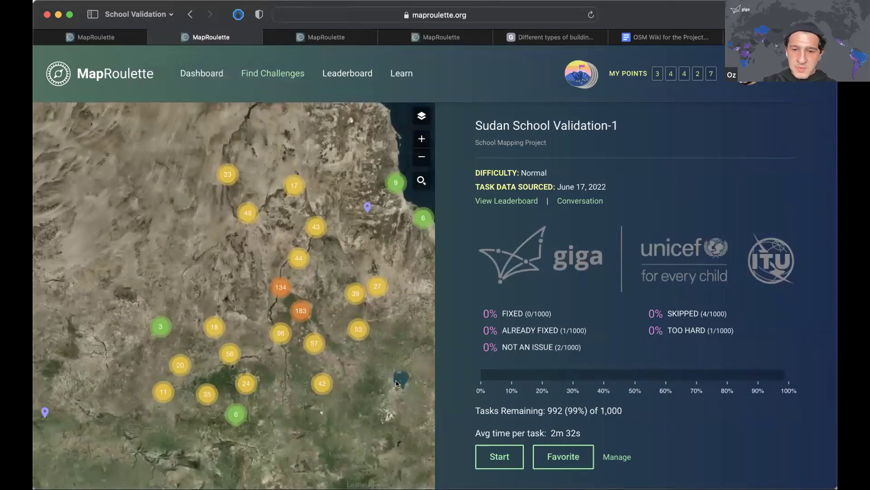
{"action": "left_click", "coordinate": [492, 454]}
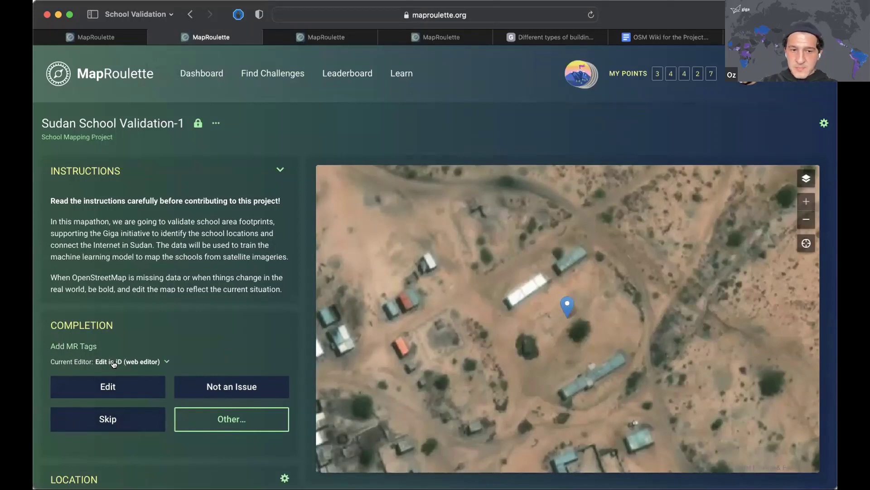
{"action": "left_click", "coordinate": [133, 362]}
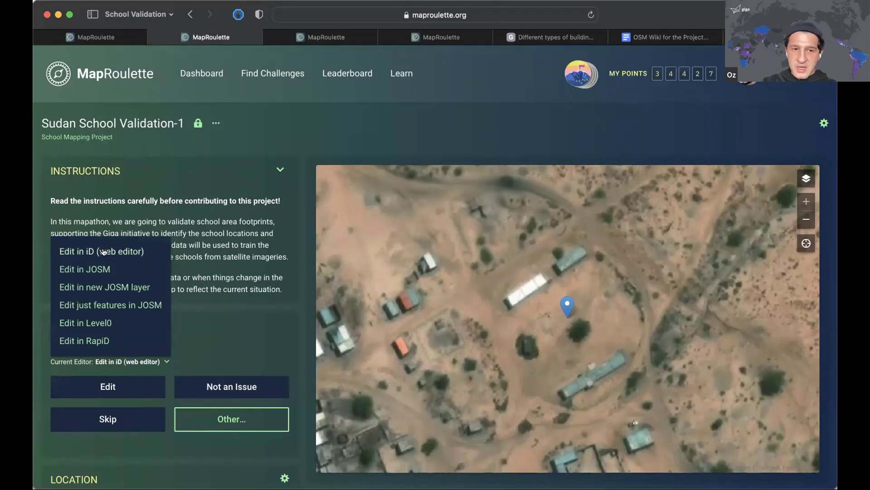
{"action": "left_click", "coordinate": [207, 273]}
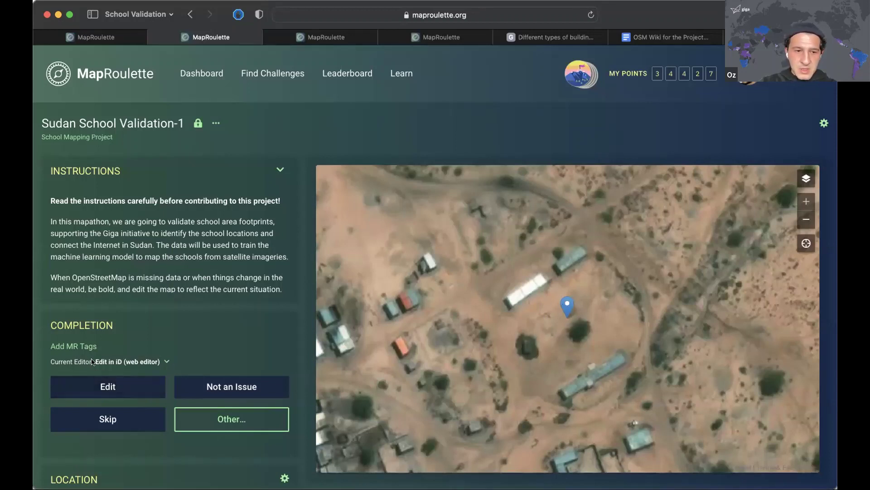
{"action": "left_click", "coordinate": [114, 390]}
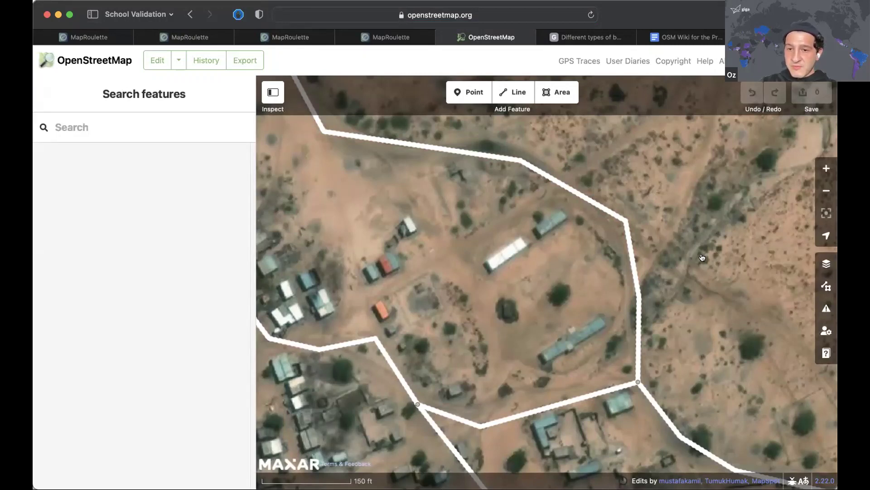
Step: Compare the Mapbox Satellite background with Maxar Premium Imagery over the school, ending on Maxar Premium Imagery
{"action": "left_click", "coordinate": [824, 264]}
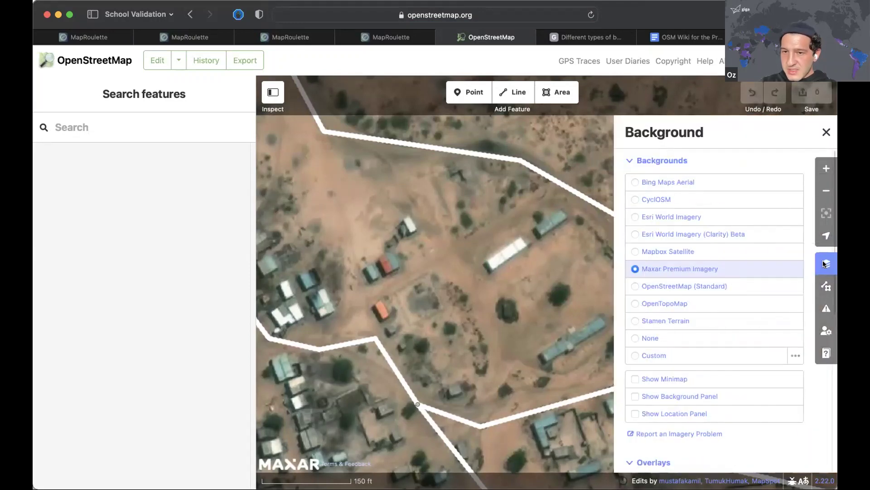
{"action": "mouse_move", "coordinate": [635, 271]}
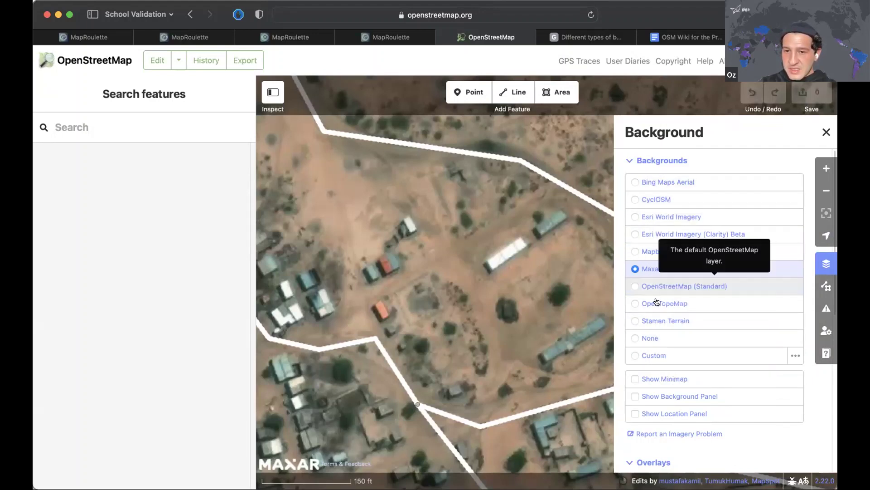
{"action": "left_click", "coordinate": [659, 250]}
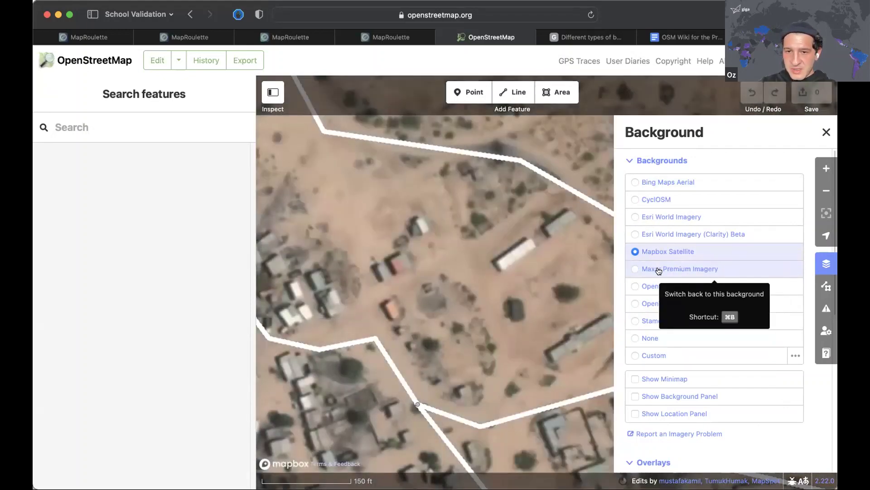
{"action": "left_click", "coordinate": [659, 270]}
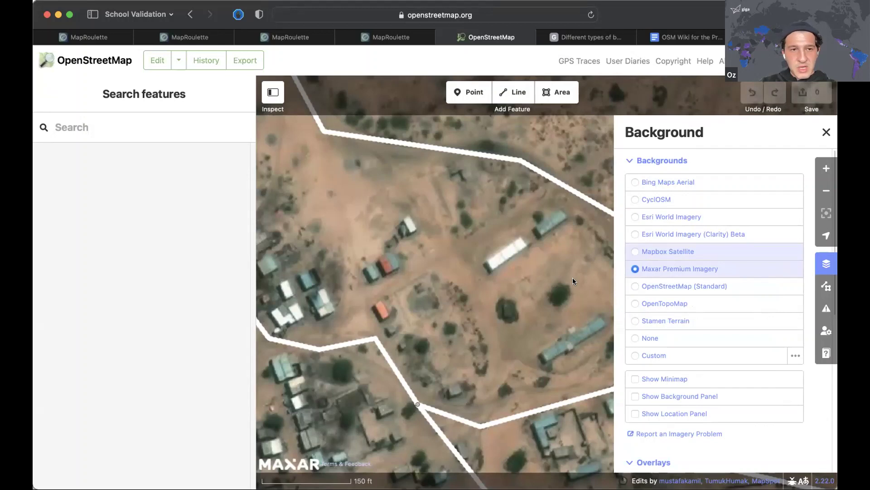
{"action": "left_click", "coordinate": [826, 132]}
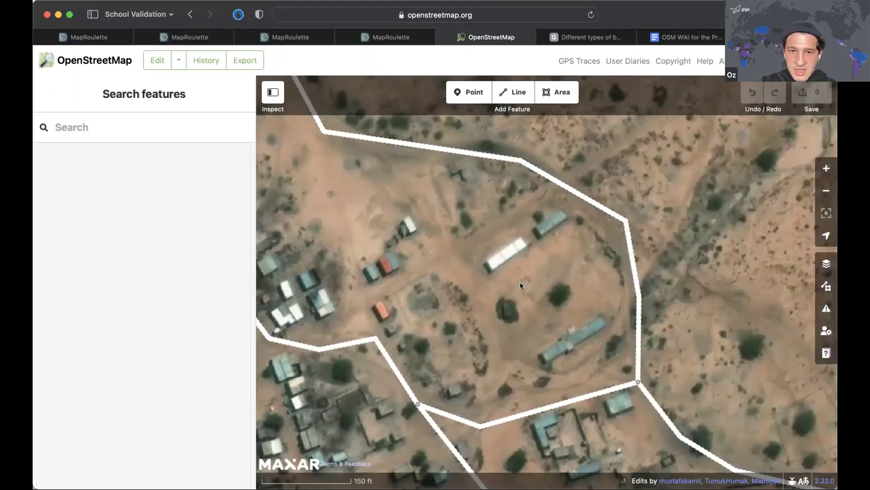
Step: Trace the white-roofed school building as a closed four-cornered area on the imagery
{"action": "left_click_drag", "start_coordinate": [520, 282], "coordinate": [486, 274]}
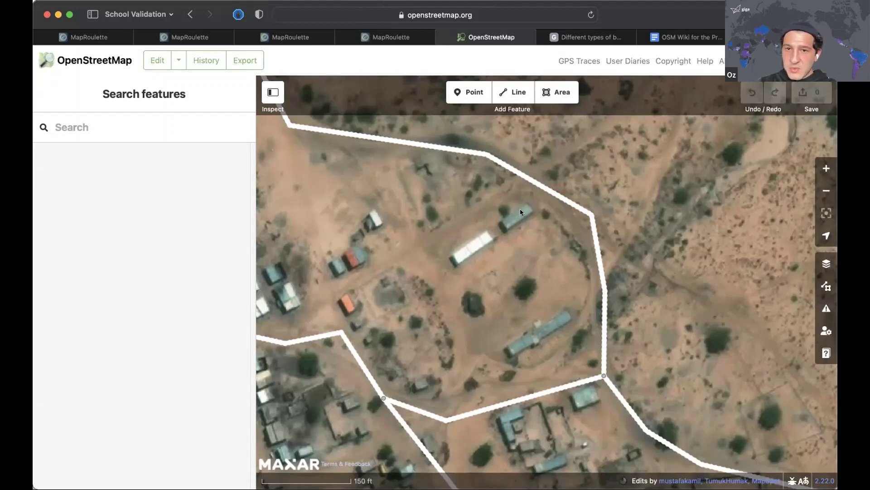
{"action": "left_click", "coordinate": [562, 92]}
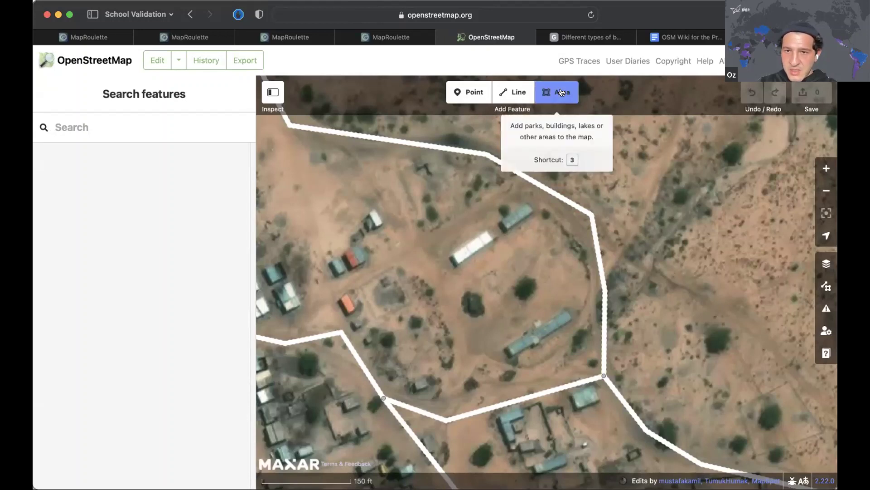
{"action": "left_click", "coordinate": [484, 230]}
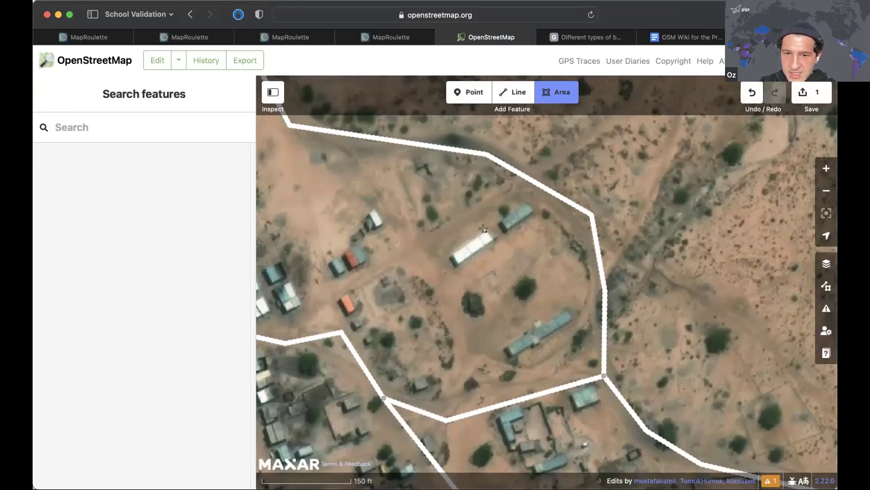
{"action": "left_click", "coordinate": [452, 253]}
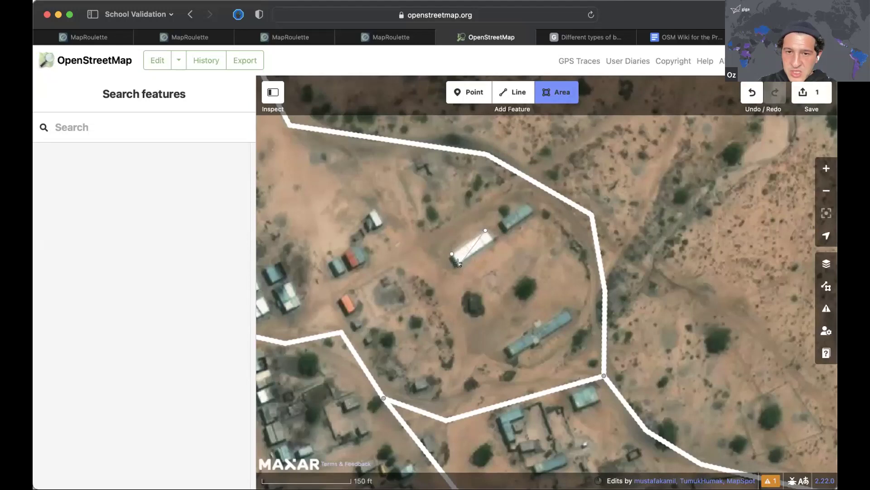
{"action": "left_click", "coordinate": [458, 263]}
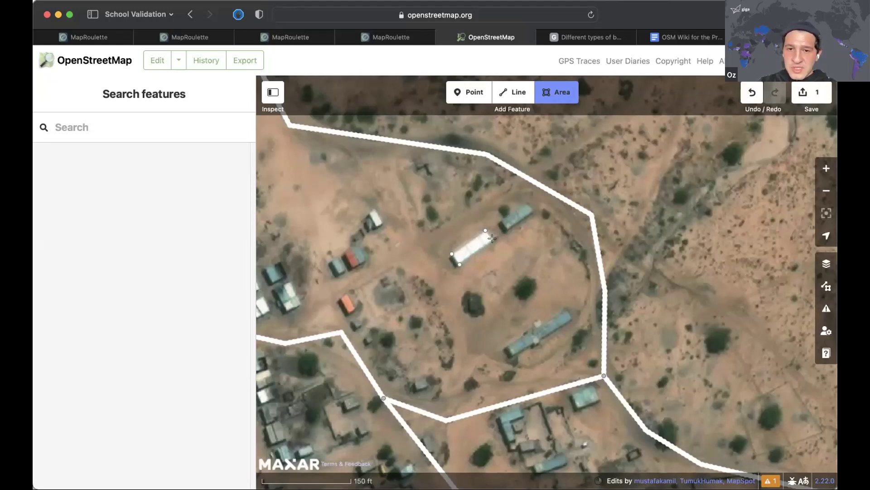
{"action": "left_click", "coordinate": [493, 240]}
{"action": "left_click", "coordinate": [485, 229]}
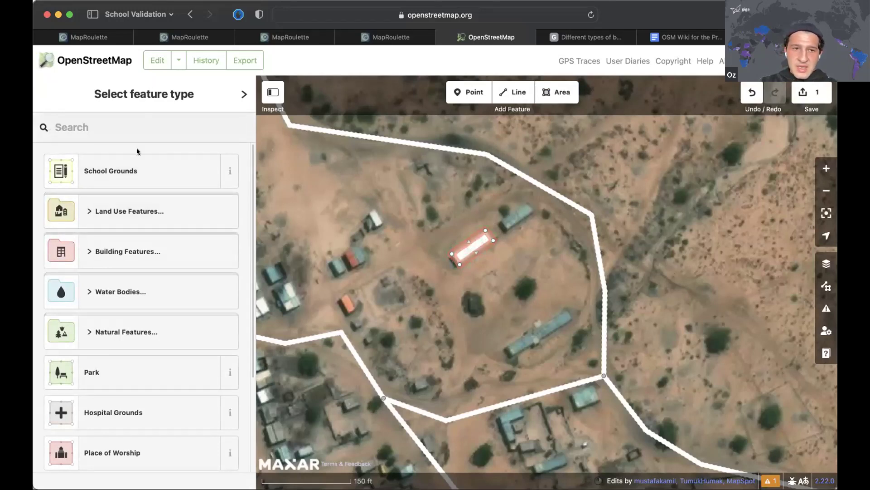
Step: Search the feature types for "school" and assign School Grounds to the traced building area
{"action": "scroll", "coordinate": [142, 358], "scroll_direction": "down", "scroll_amount": 2}
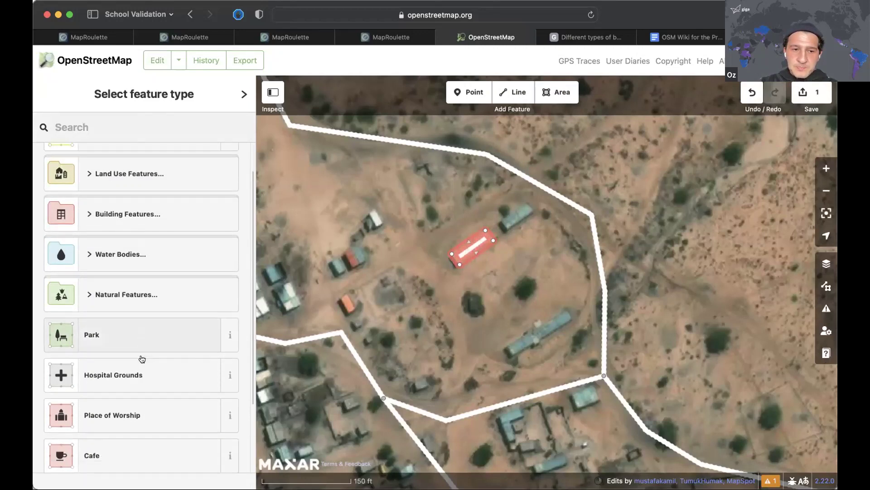
{"action": "scroll", "coordinate": [141, 359], "scroll_direction": "down", "scroll_amount": 5}
{"action": "scroll", "coordinate": [142, 358], "scroll_direction": "up", "scroll_amount": 2}
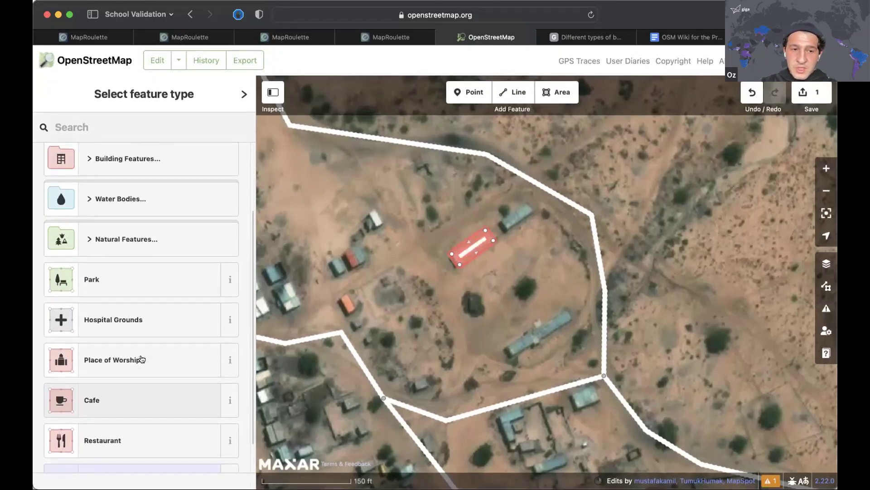
{"action": "scroll", "coordinate": [142, 358], "scroll_direction": "up", "scroll_amount": 5}
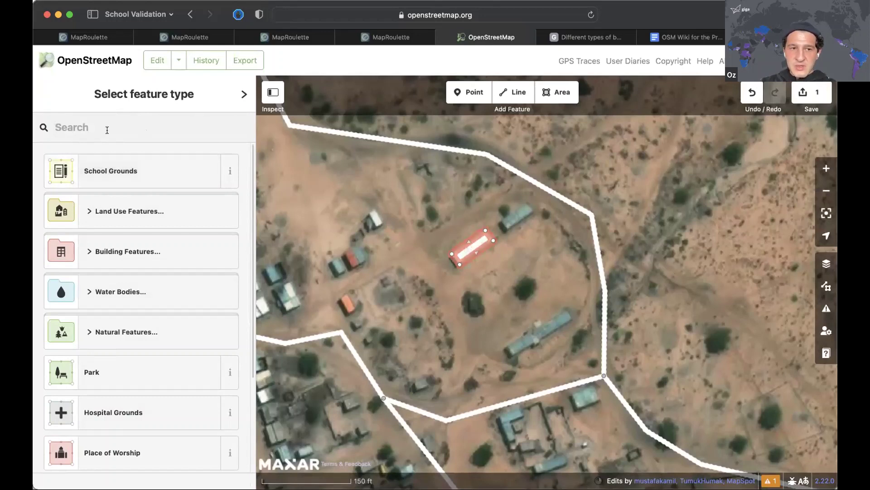
{"action": "left_click", "coordinate": [94, 125]}
{"action": "type", "text": "sch"}
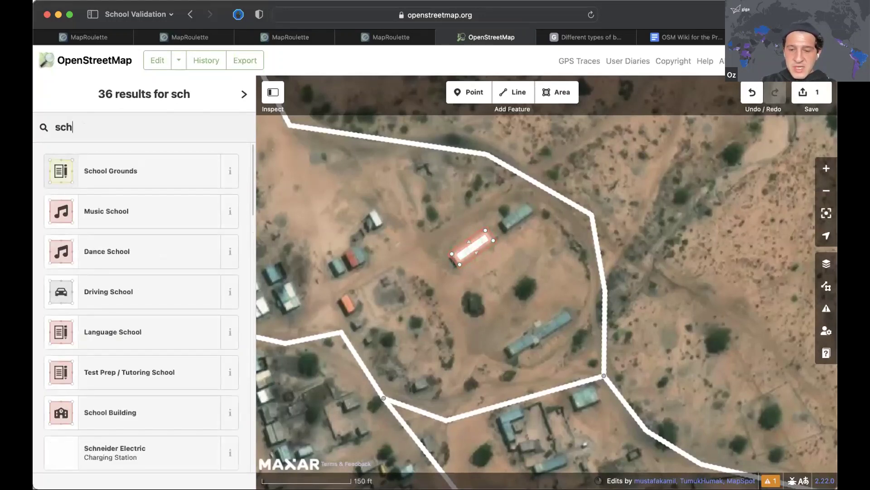
{"action": "type", "text": "ool"}
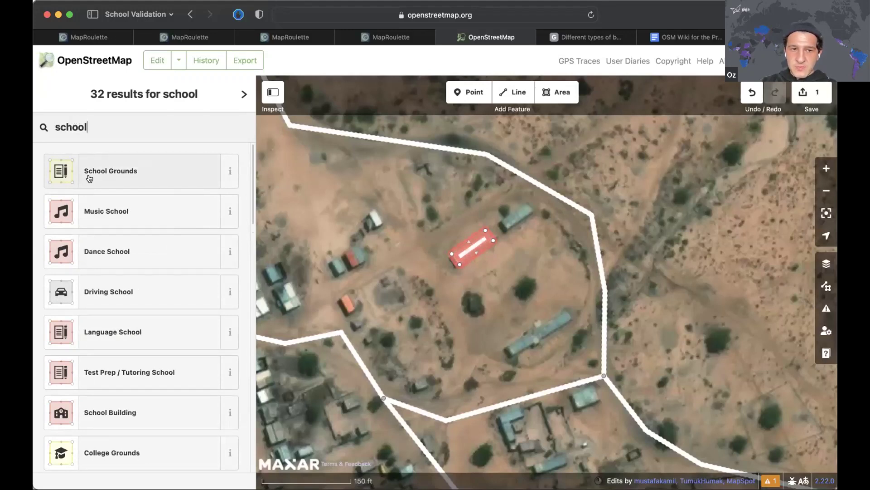
{"action": "left_click", "coordinate": [133, 172]}
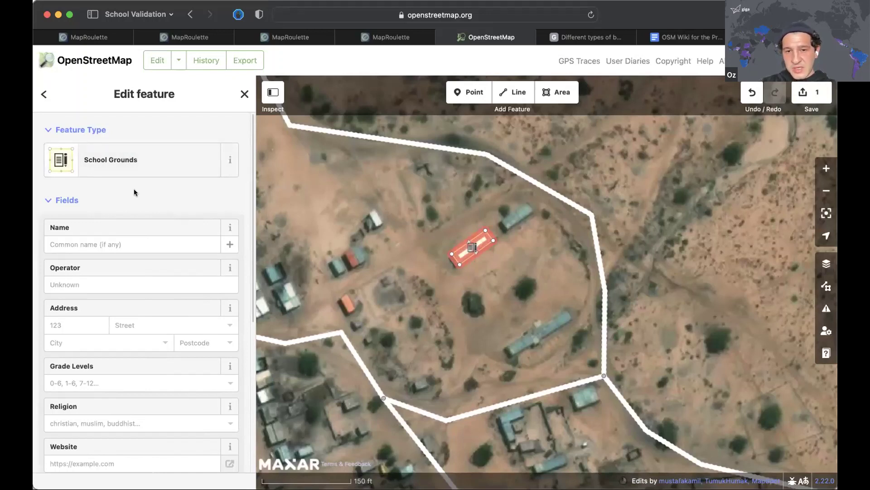
Step: Review the traced area's fields and inspect the key and value of its amenity=school tag
{"action": "scroll", "coordinate": [134, 190], "scroll_direction": "down", "scroll_amount": 2}
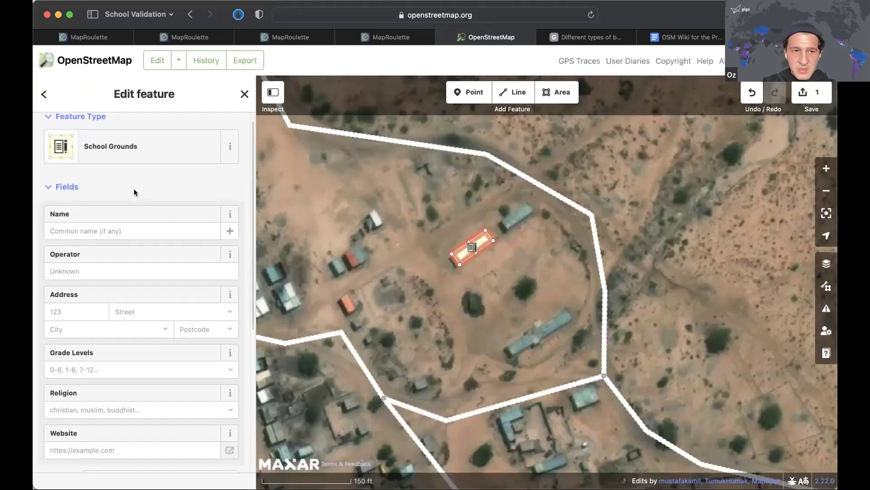
{"action": "scroll", "coordinate": [134, 190], "scroll_direction": "down", "scroll_amount": 10}
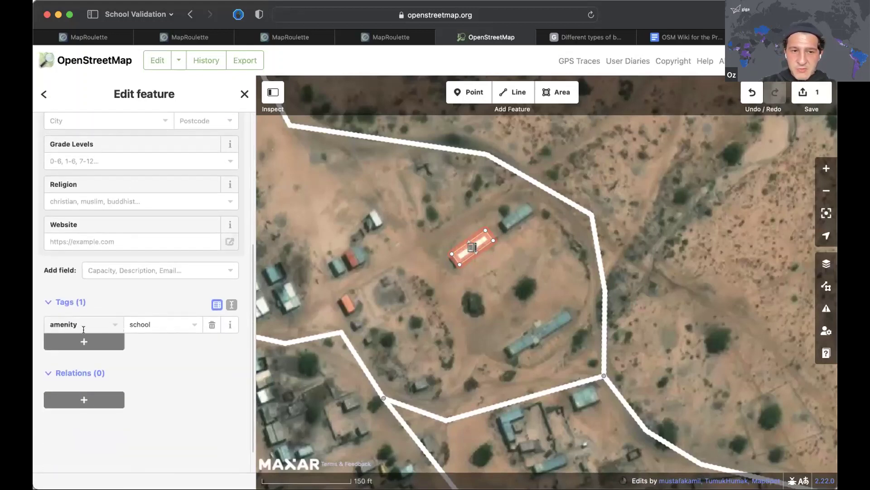
{"action": "left_click", "coordinate": [80, 322]}
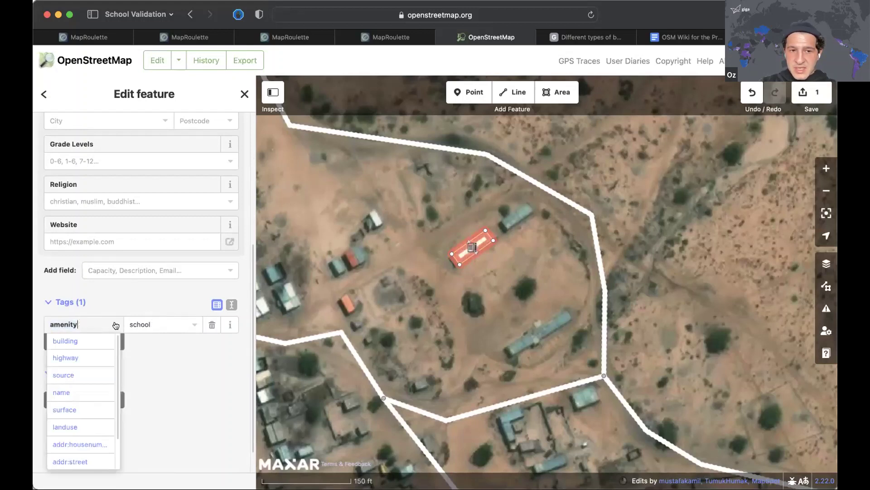
{"action": "left_click", "coordinate": [157, 326]}
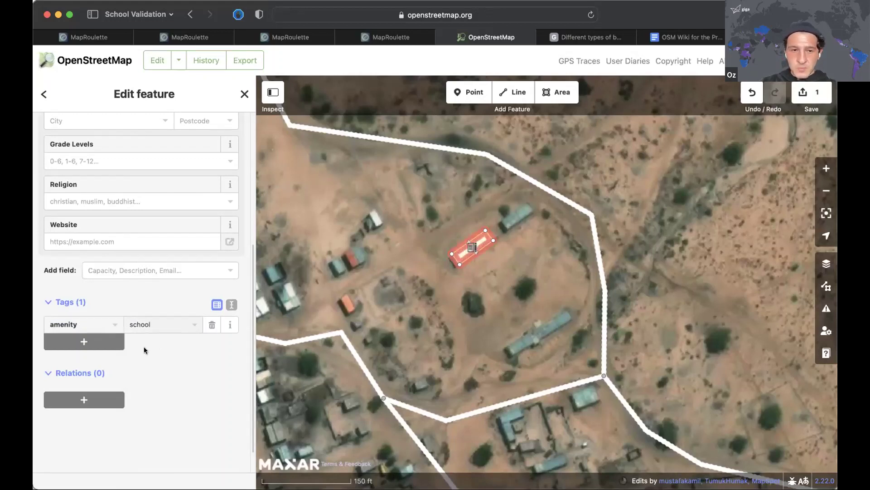
Step: Trace the long blue-roofed building in the south of the school compound as a closed four-cornered area
{"action": "left_click", "coordinate": [553, 94]}
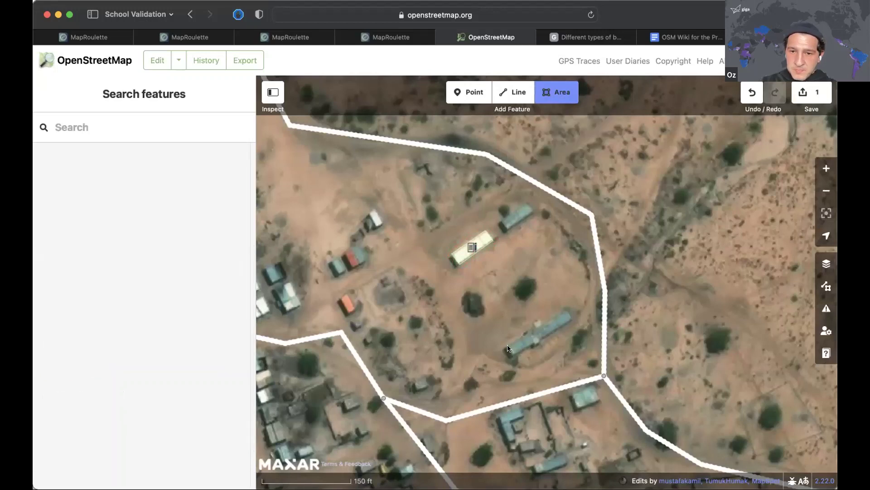
{"action": "left_click", "coordinate": [507, 348]}
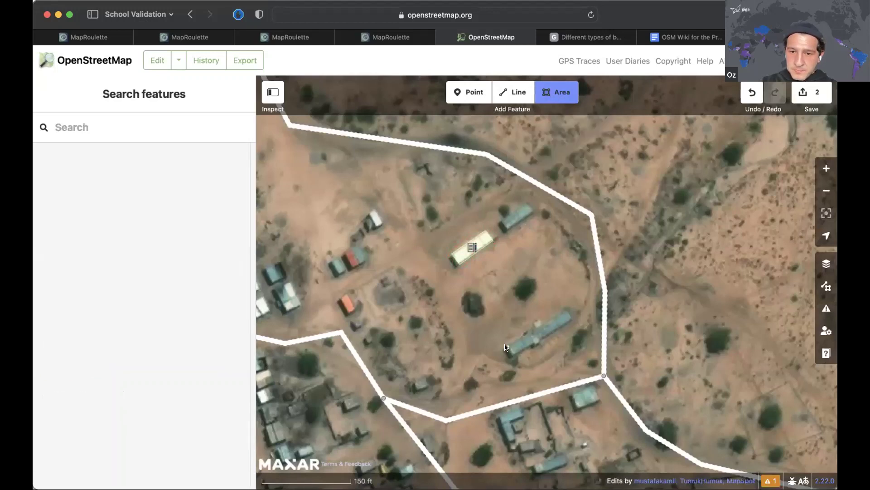
{"action": "left_click", "coordinate": [565, 310]}
{"action": "left_click", "coordinate": [574, 319]}
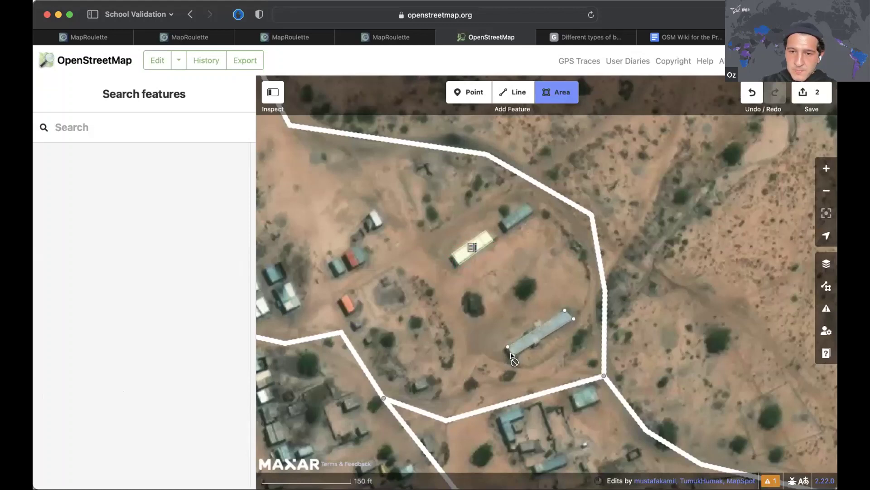
{"action": "left_click", "coordinate": [508, 348]}
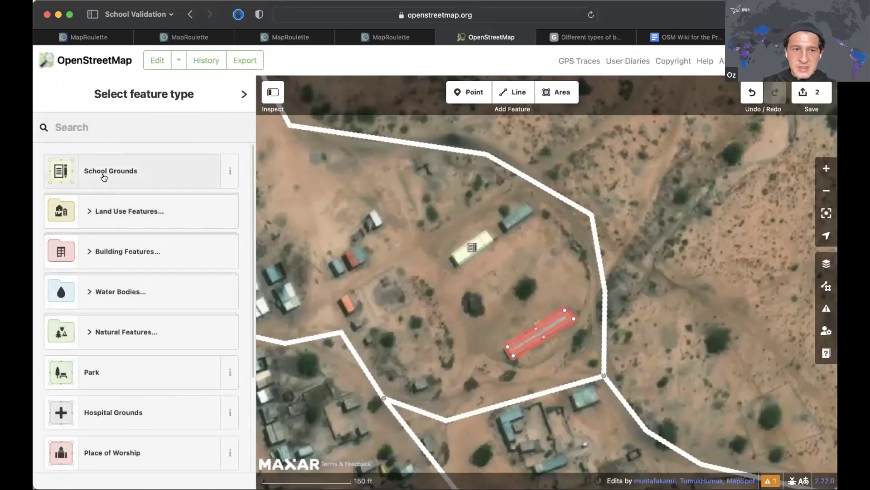
Step: Assign School Grounds to the traced southern building and show the feature type's description
{"action": "left_click", "coordinate": [104, 177]}
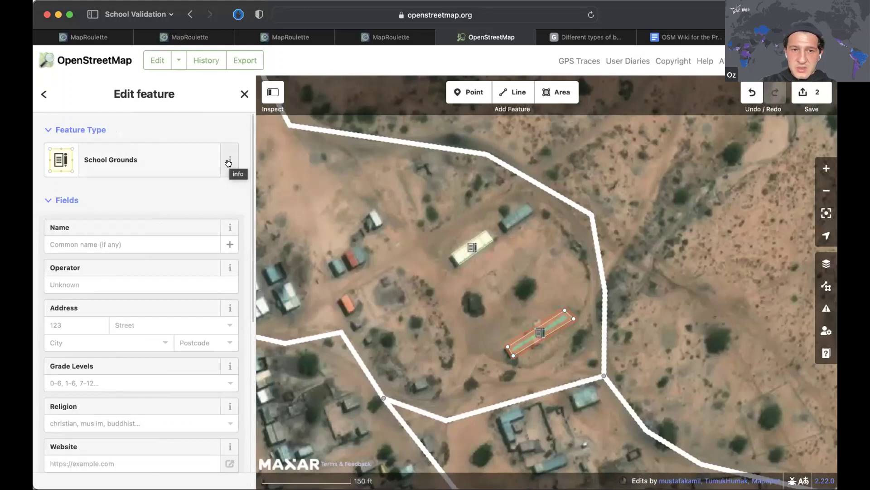
{"action": "left_click", "coordinate": [228, 163]}
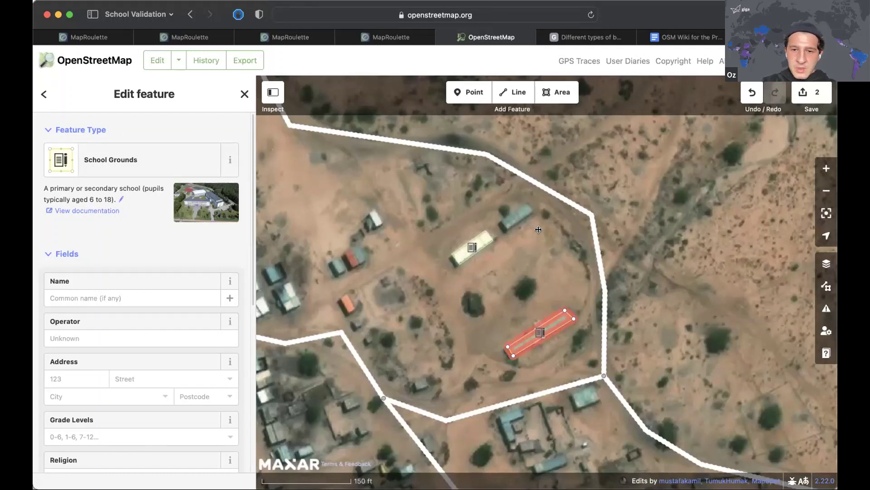
{"action": "left_click", "coordinate": [513, 278]}
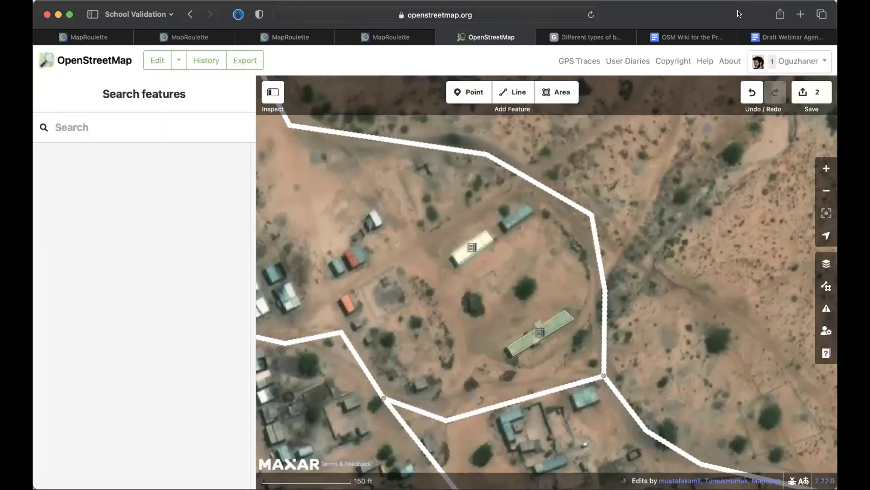
Step: Trace the small blue-roofed building northeast of the white-roofed one as a four-cornered area and assign School Grounds to it
{"action": "left_click", "coordinate": [569, 97]}
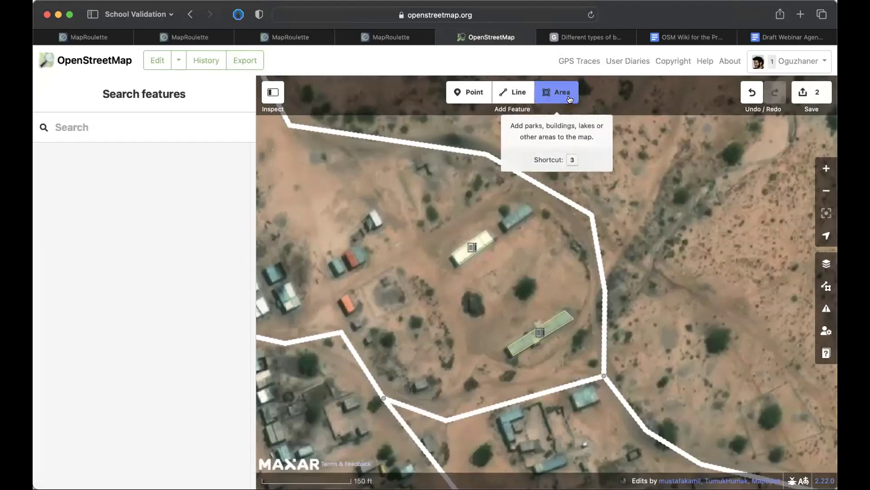
{"action": "left_click", "coordinate": [503, 220]}
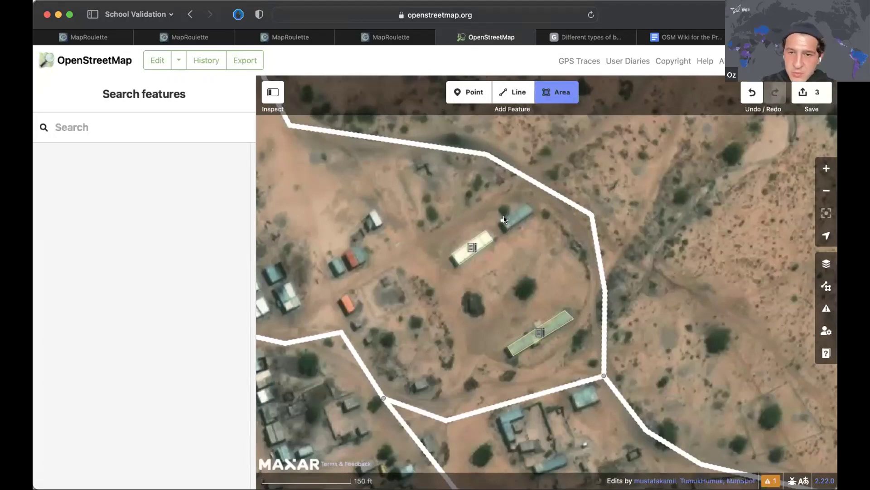
{"action": "left_click", "coordinate": [527, 202]}
{"action": "left_click", "coordinate": [535, 212]}
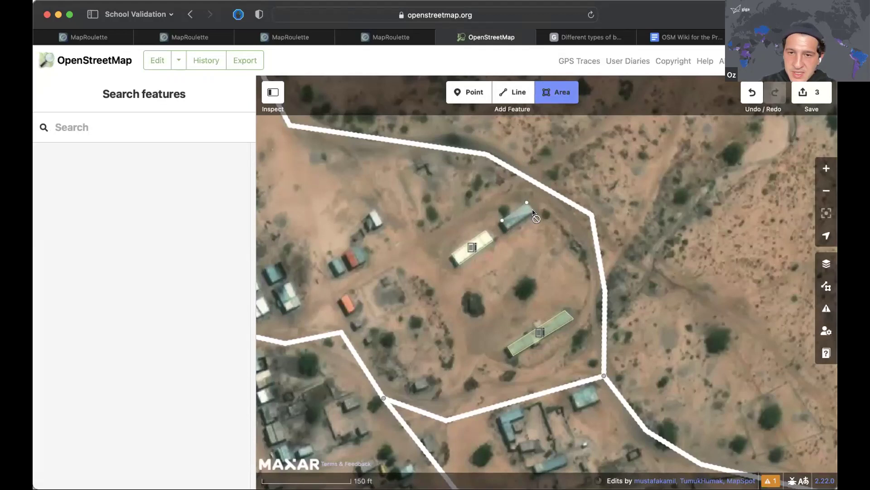
{"action": "left_click", "coordinate": [507, 230]}
{"action": "left_click", "coordinate": [502, 220]}
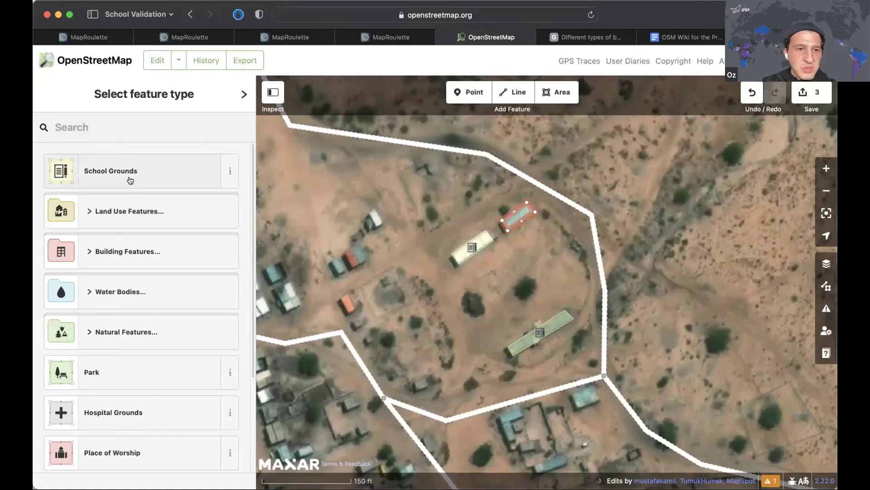
{"action": "left_click", "coordinate": [130, 179]}
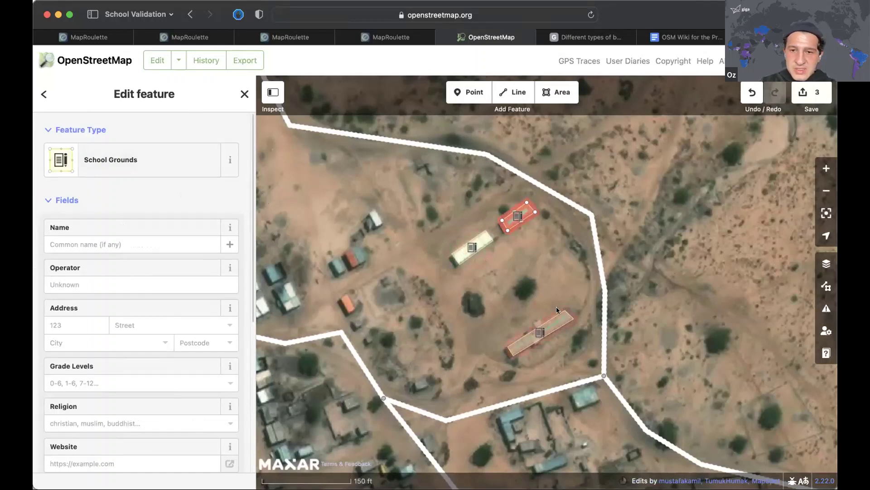
Step: Square the corners of the white-roofed school area and of the small area northeast of it
{"action": "left_click", "coordinate": [464, 243]}
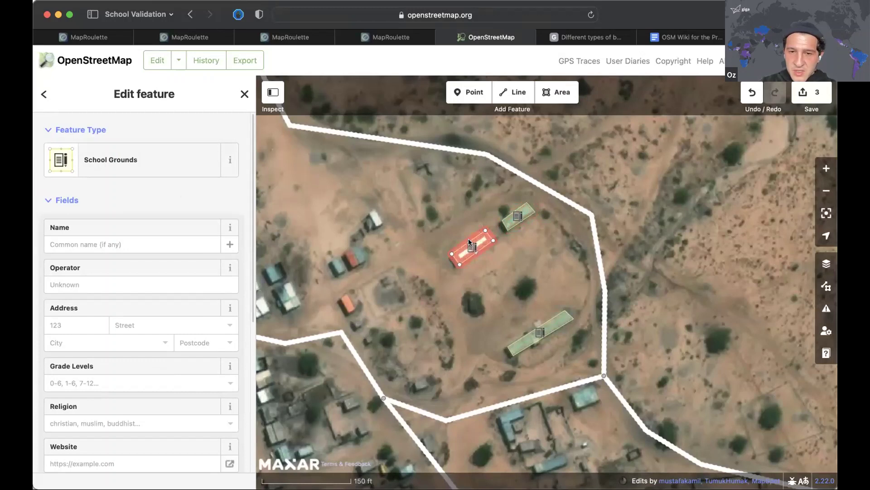
{"action": "right_click", "coordinate": [468, 238]}
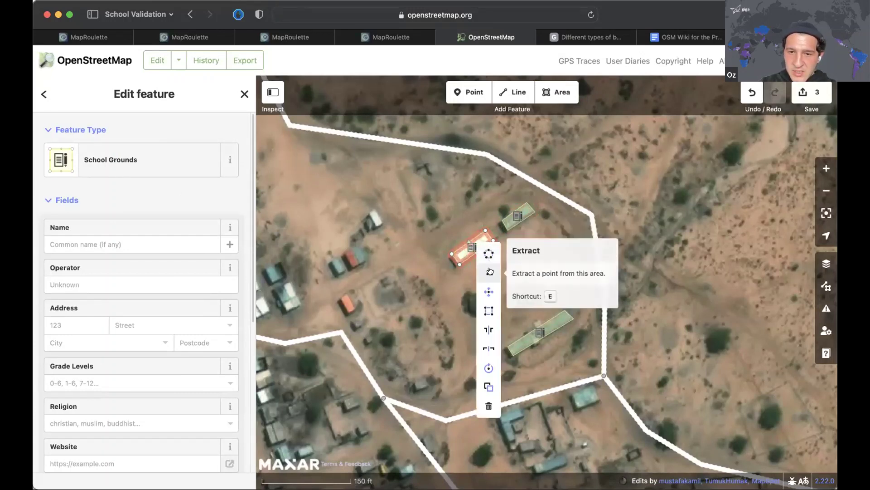
{"action": "left_click", "coordinate": [487, 311]}
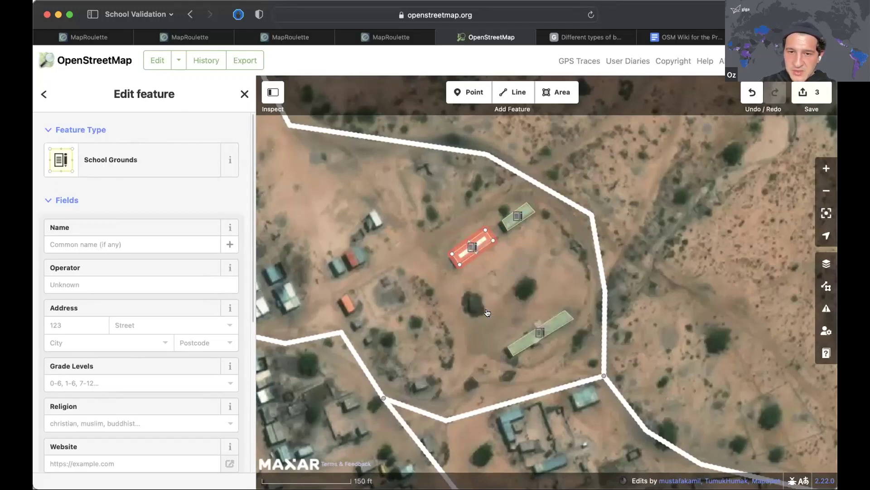
{"action": "left_click", "coordinate": [518, 216]}
{"action": "right_click", "coordinate": [521, 220]}
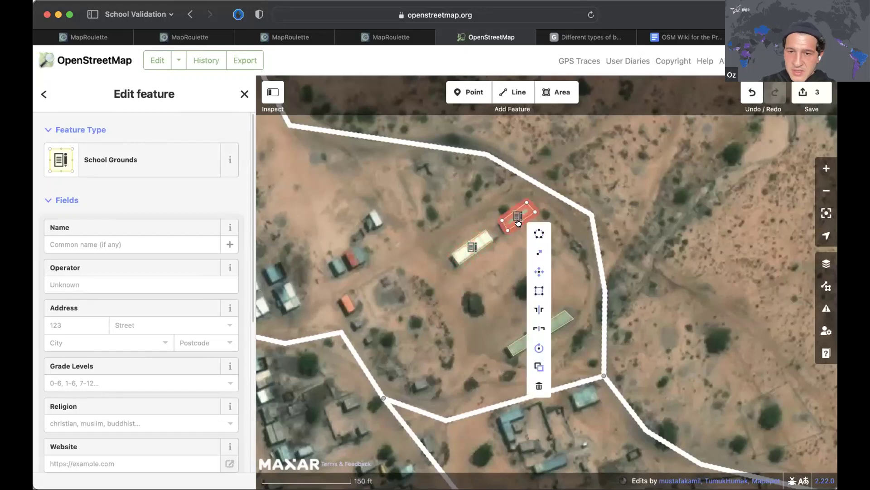
{"action": "left_click", "coordinate": [537, 292]}
Step: Square the corners of the long southern school area and deselect it
{"action": "left_click", "coordinate": [539, 330]}
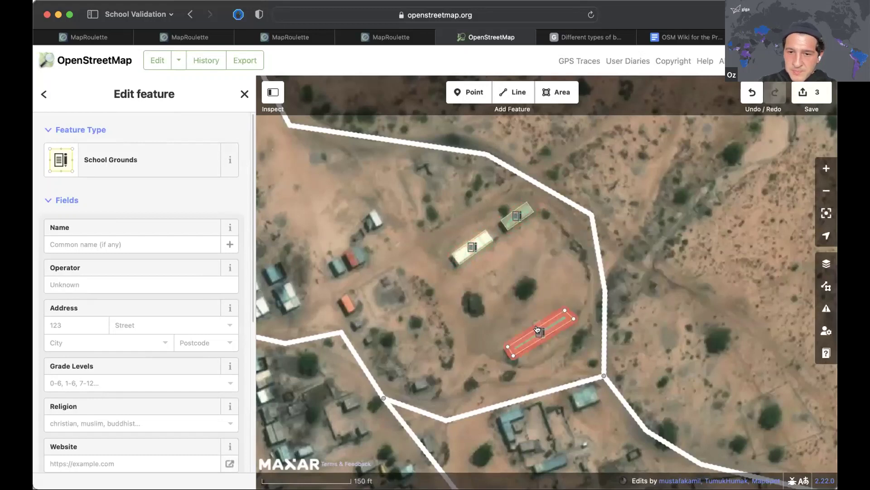
{"action": "right_click", "coordinate": [564, 311]}
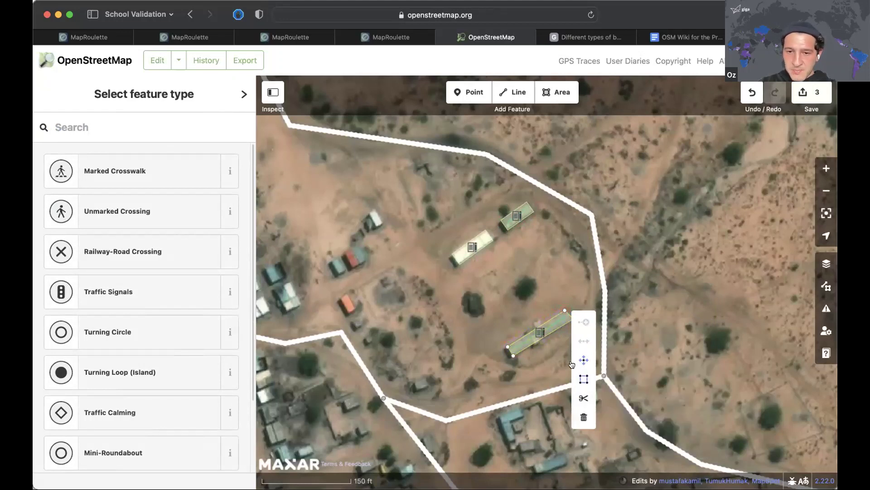
{"action": "left_click", "coordinate": [553, 330]}
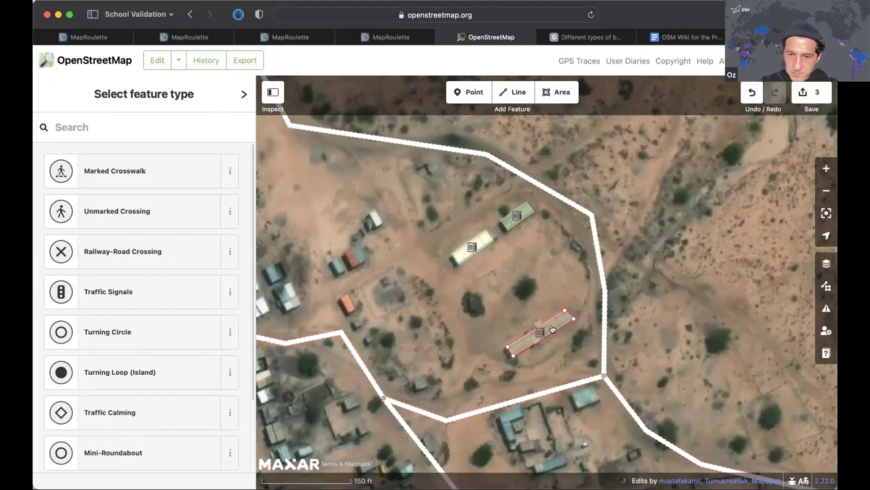
{"action": "left_click", "coordinate": [552, 329]}
{"action": "right_click", "coordinate": [555, 331]}
{"action": "left_click", "coordinate": [579, 358]}
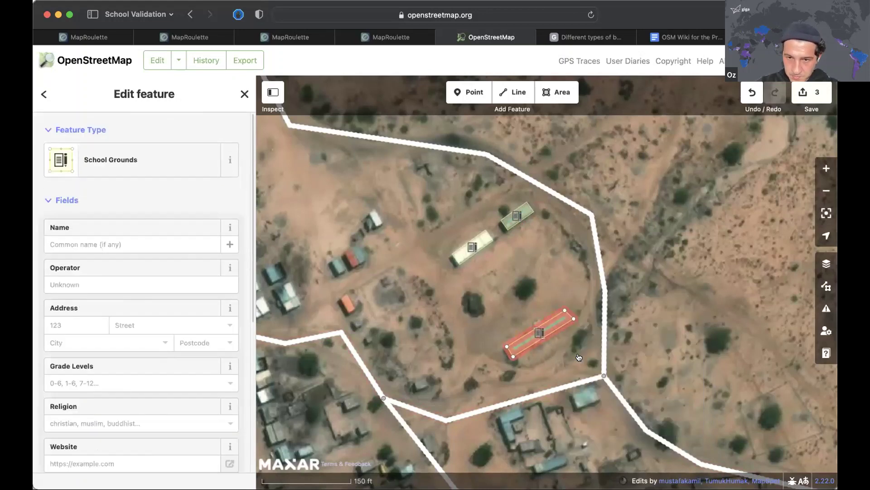
{"action": "left_click", "coordinate": [510, 315]}
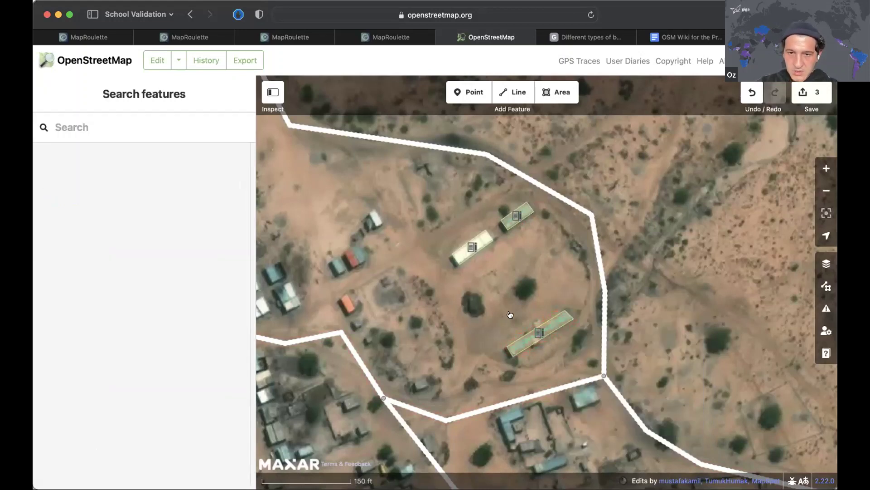
Step: Add the tag note=gigacheck to the white-roofed school area
{"action": "left_click", "coordinate": [484, 245]}
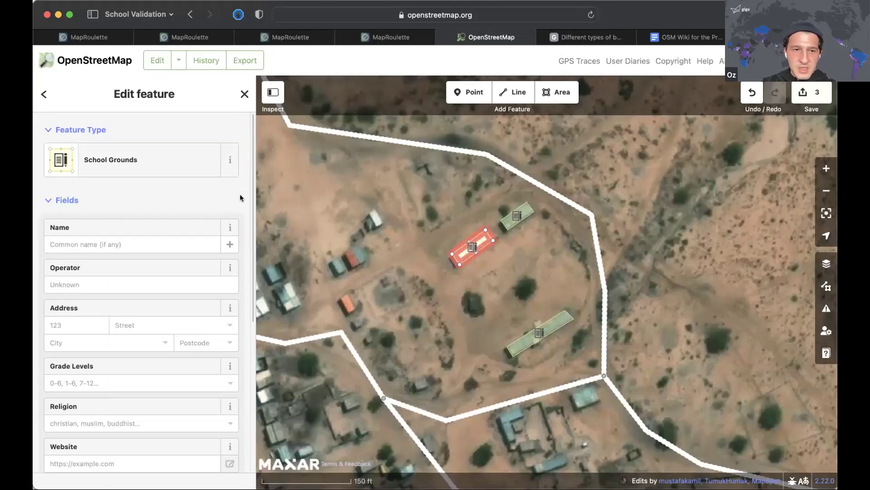
{"action": "scroll", "coordinate": [240, 197], "scroll_direction": "down", "scroll_amount": 5}
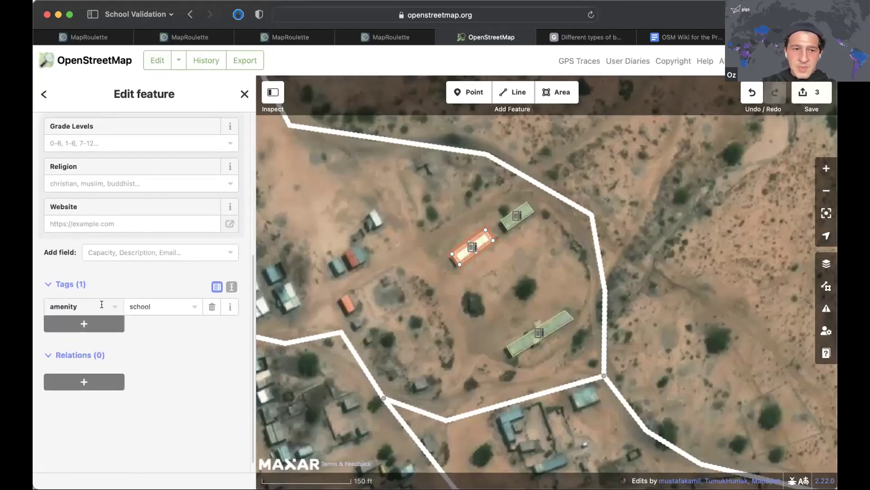
{"action": "left_click", "coordinate": [84, 324]}
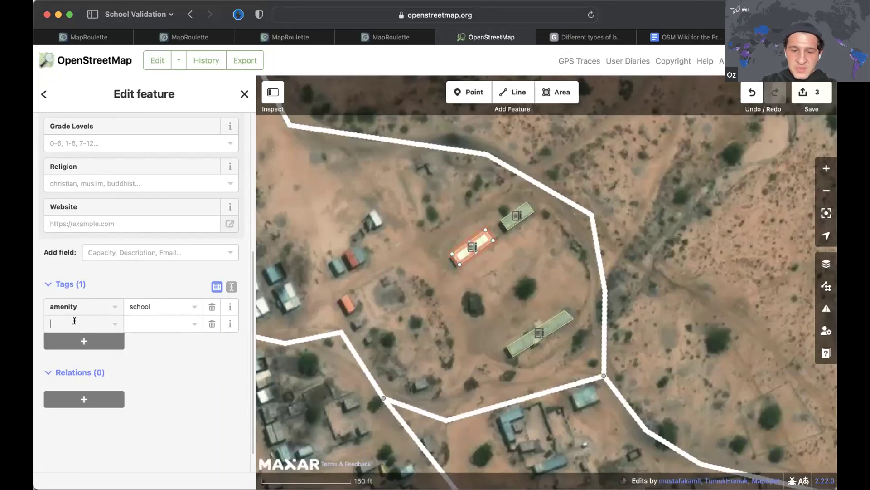
{"action": "type", "text": "note"}
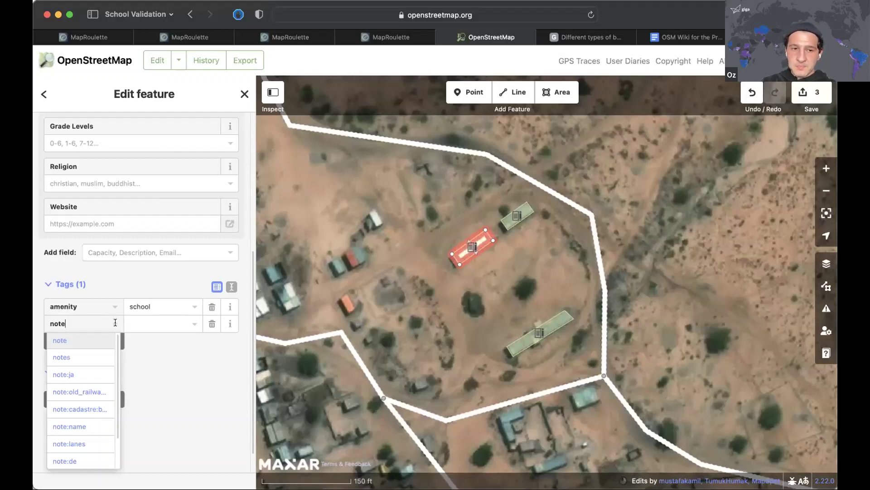
{"action": "left_click", "coordinate": [66, 321]}
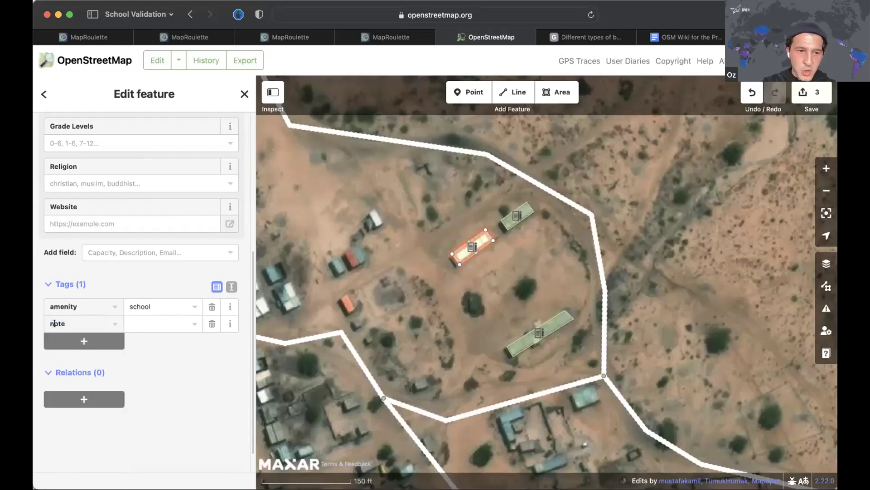
{"action": "left_click", "coordinate": [152, 323]}
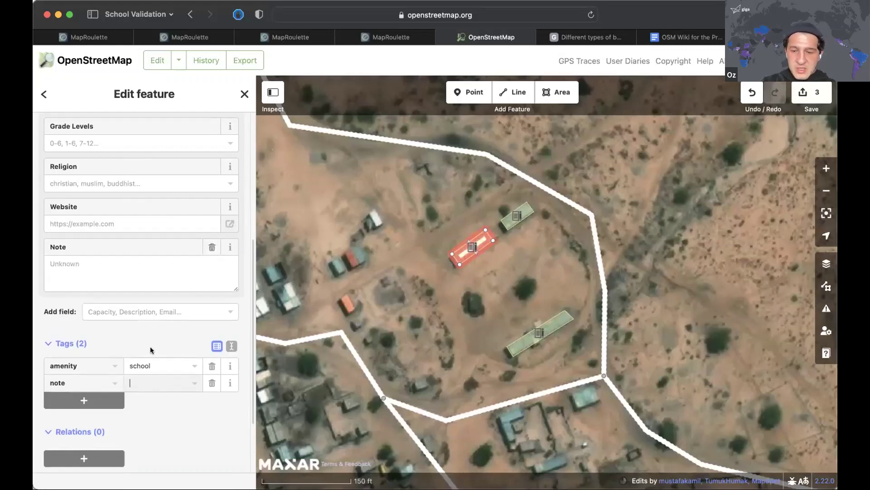
{"action": "type", "text": "gigach"}
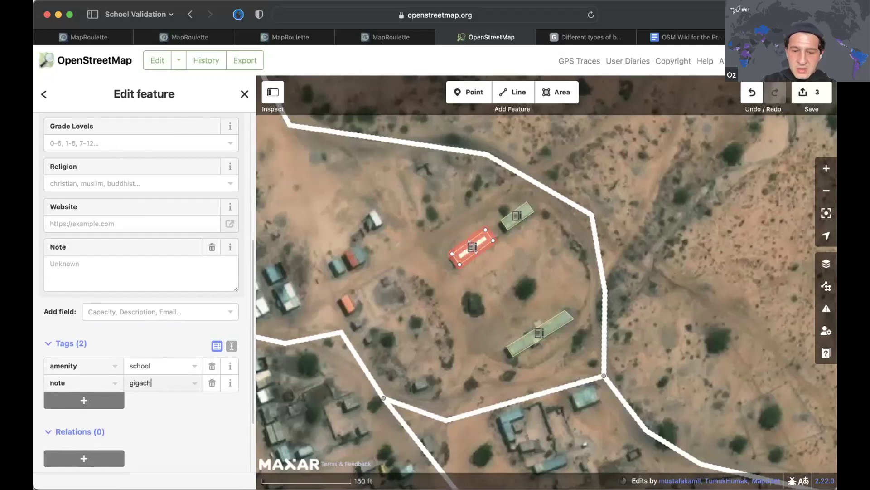
{"action": "type", "text": "eck"}
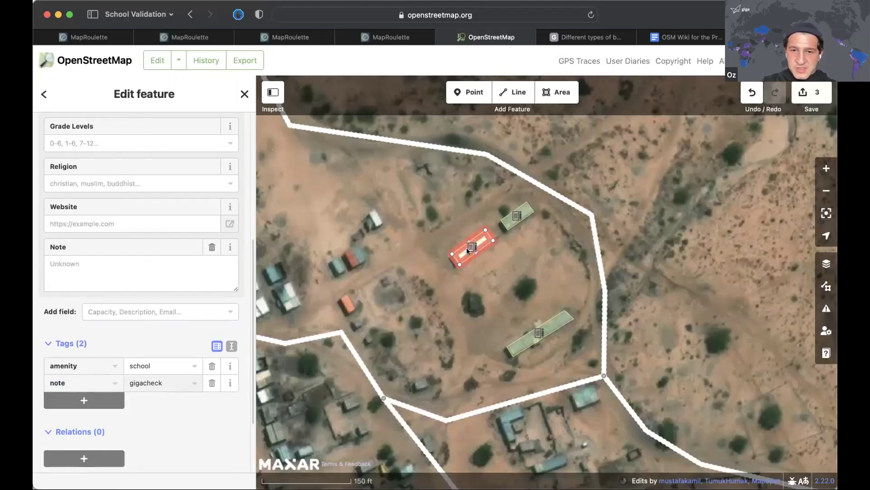
Step: Add the tag note=gigacheck to the small school area northeast of the white-roofed one
{"action": "left_click", "coordinate": [516, 217]}
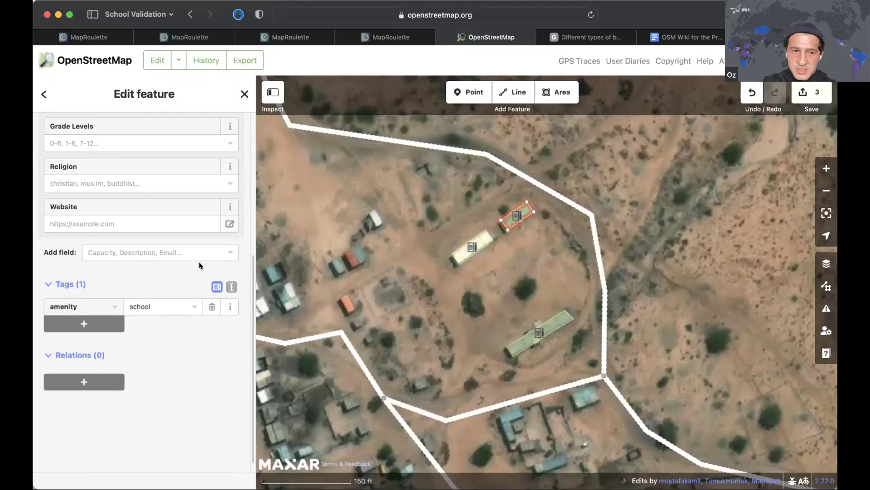
{"action": "left_click", "coordinate": [84, 324]}
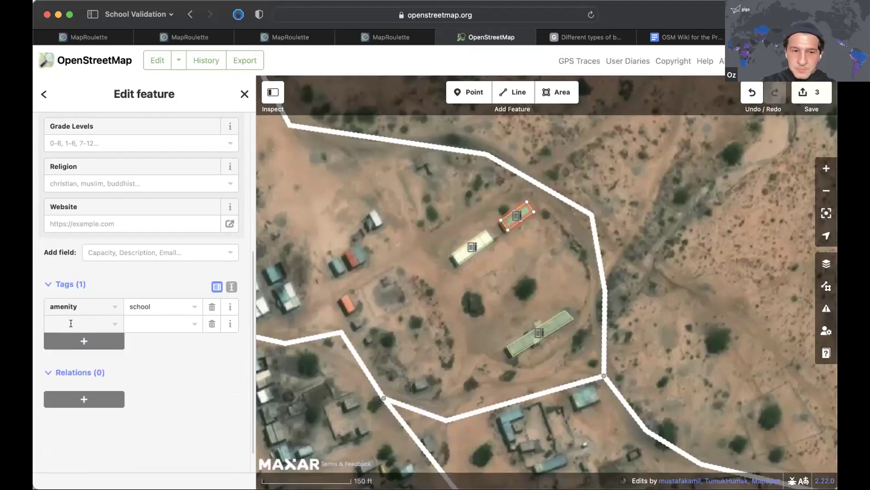
{"action": "type", "text": "note"}
{"action": "key", "text": "Tab"}
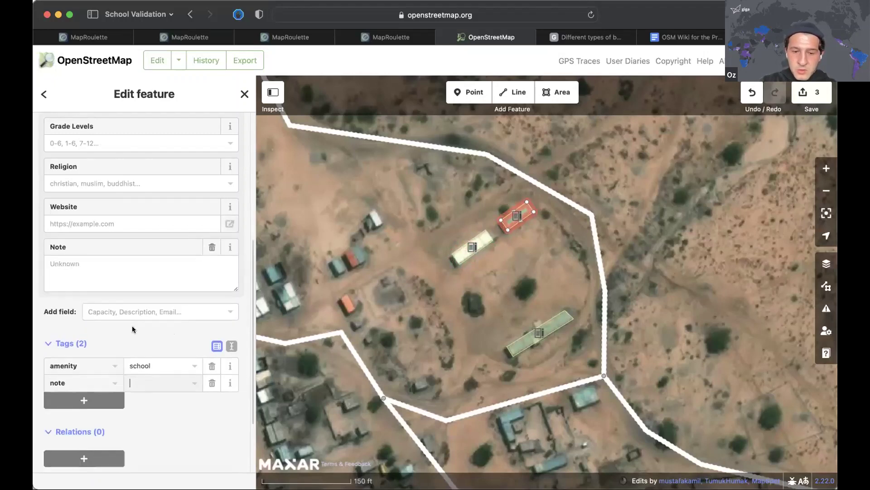
{"action": "type", "text": "gigacheck"}
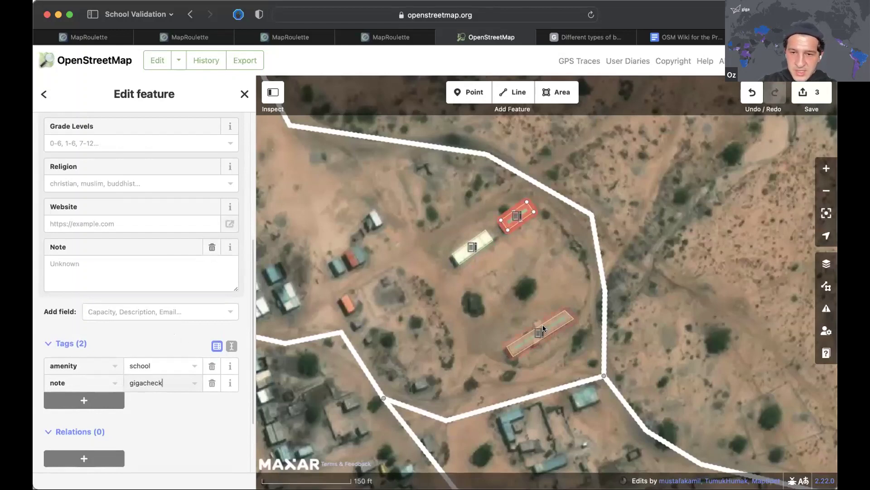
Step: Add the tag note=gigacheck to the long southern school area
{"action": "left_click", "coordinate": [543, 324]}
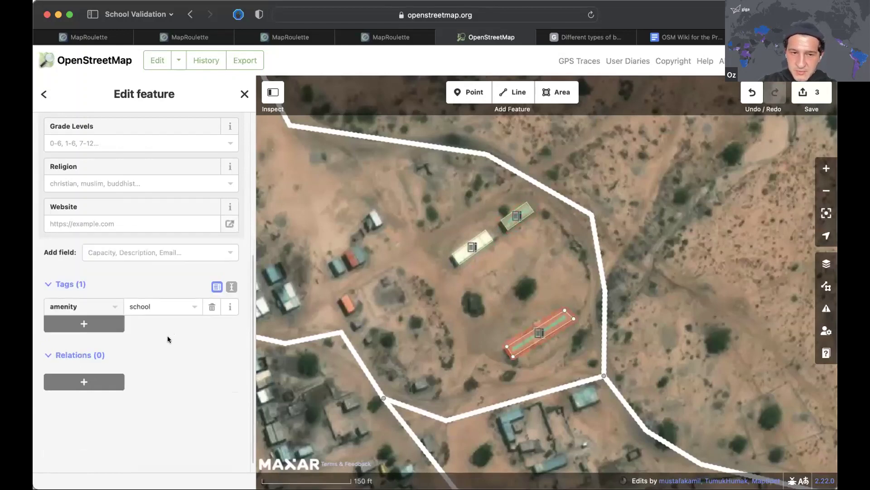
{"action": "left_click", "coordinate": [83, 324]}
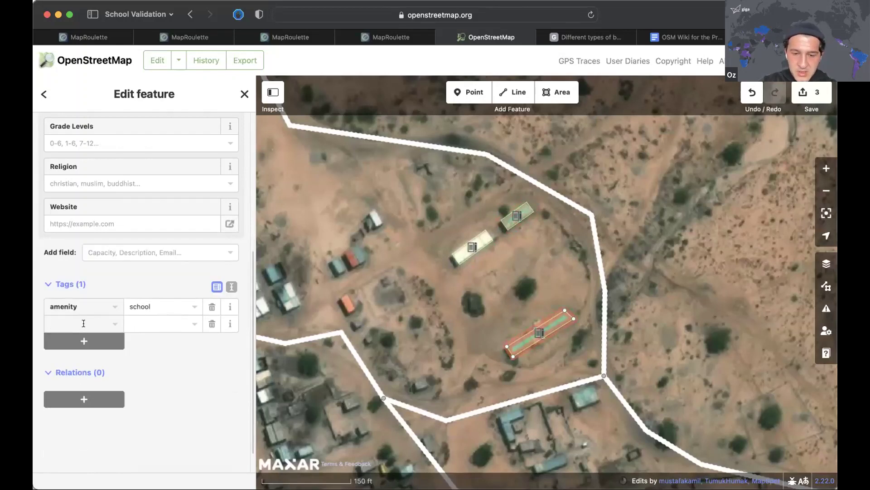
{"action": "type", "text": "note"}
{"action": "key", "text": "Tab"}
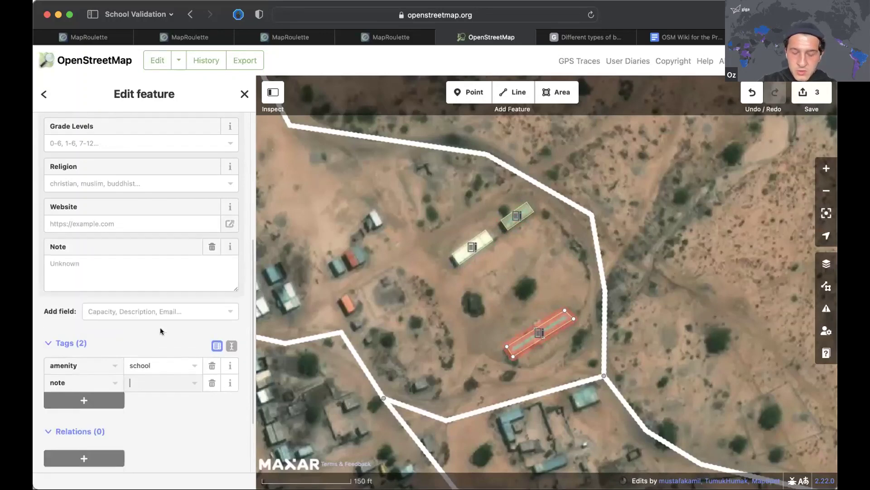
{"action": "type", "text": "gigacheck"}
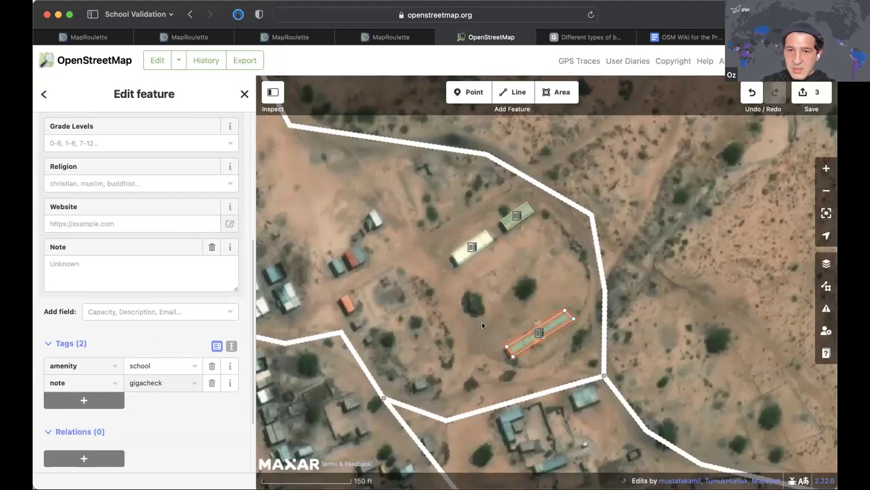
Step: Upload the school areas to OpenStreetMap with a request for review, and close the editor page
{"action": "left_click", "coordinate": [811, 96]}
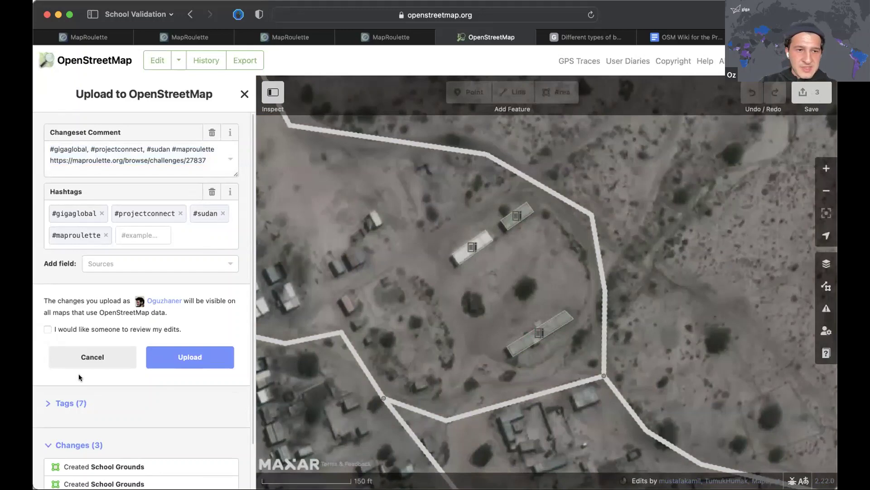
{"action": "double_click", "coordinate": [72, 150]}
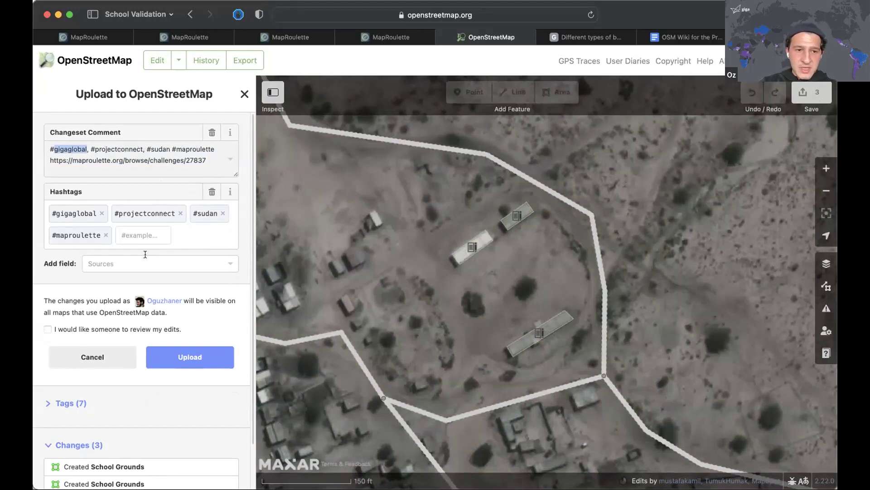
{"action": "left_click", "coordinate": [46, 329]}
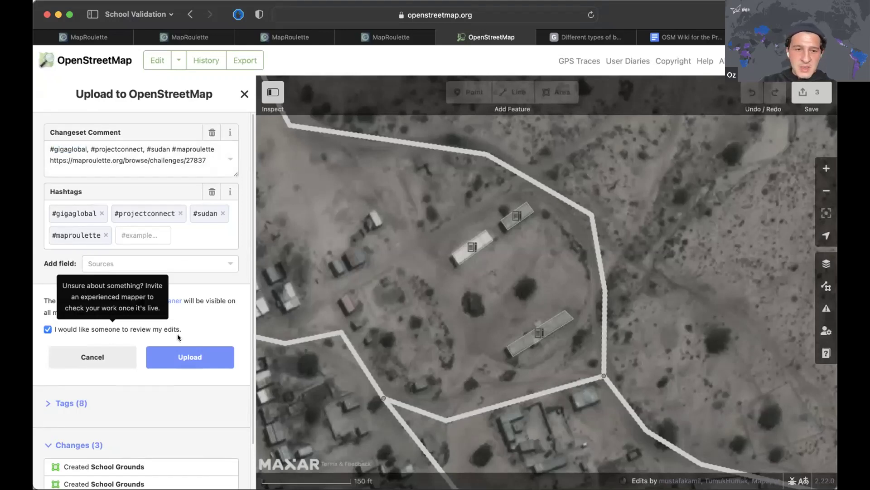
{"action": "left_click", "coordinate": [190, 357]}
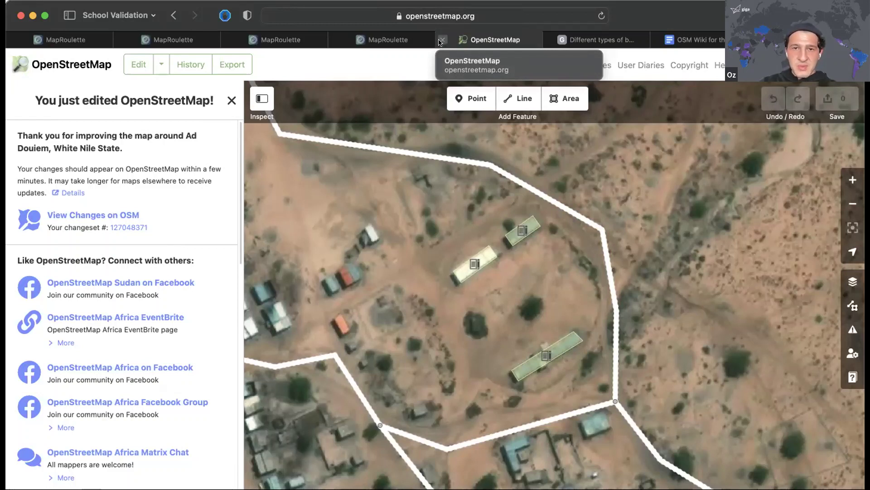
{"action": "left_click", "coordinate": [442, 41]}
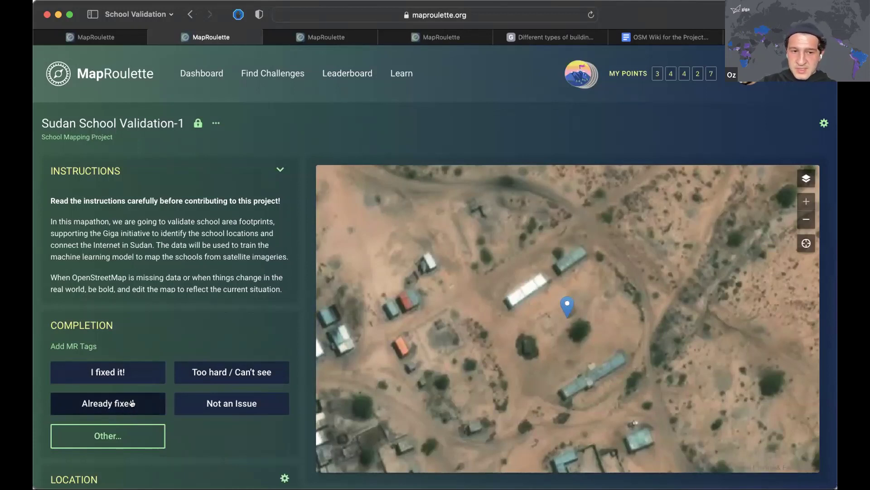
Step: Submit the MapRoulette task as fixed with the comment "3 school buildings added" and a random next task
{"action": "left_click", "coordinate": [130, 374]}
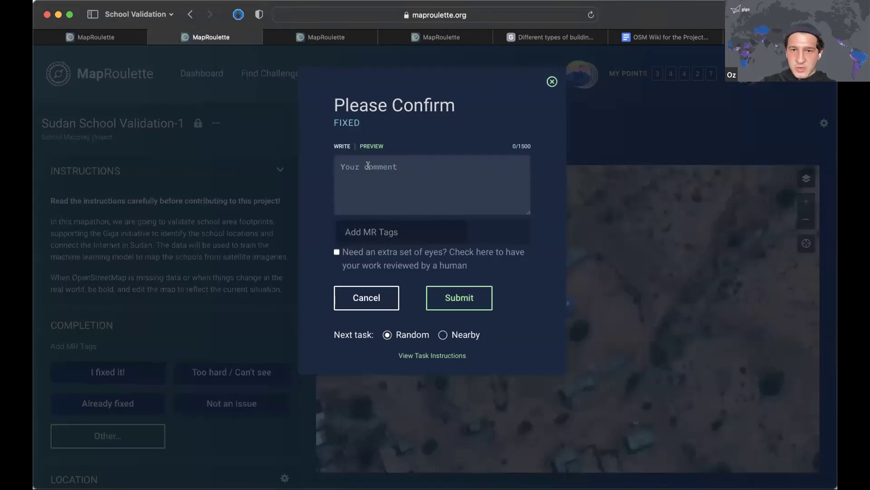
{"action": "type", "text": "3 schoo"}
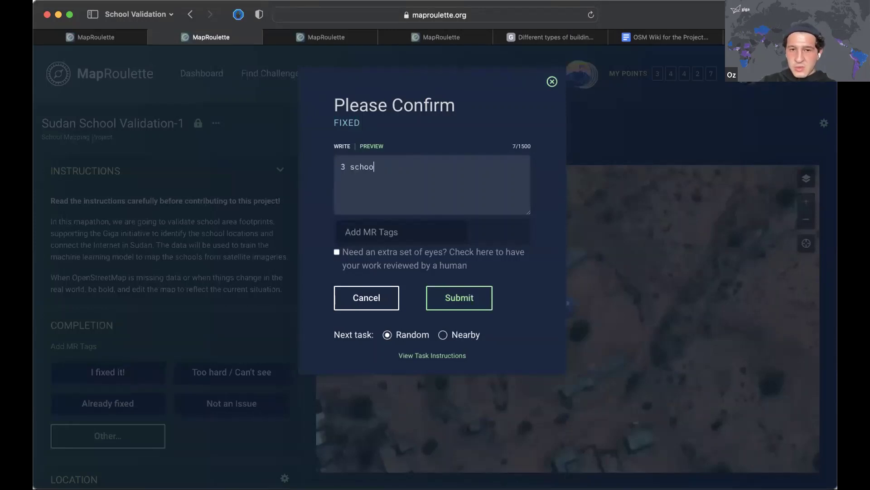
{"action": "type", "text": "l buildings aded"}
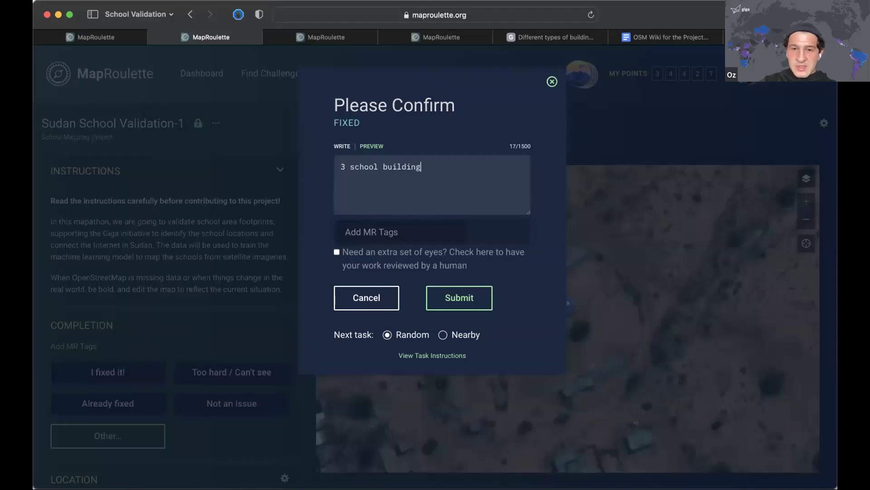
{"action": "key", "text": "Left"}
{"action": "key", "text": "Left"}
{"action": "key", "text": "Left"}
{"action": "type", "text": "d"}
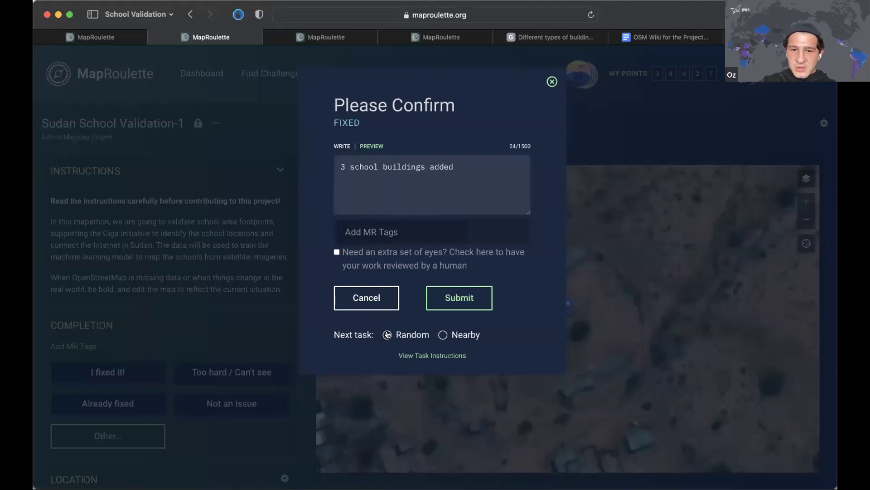
{"action": "left_click", "coordinate": [447, 302]}
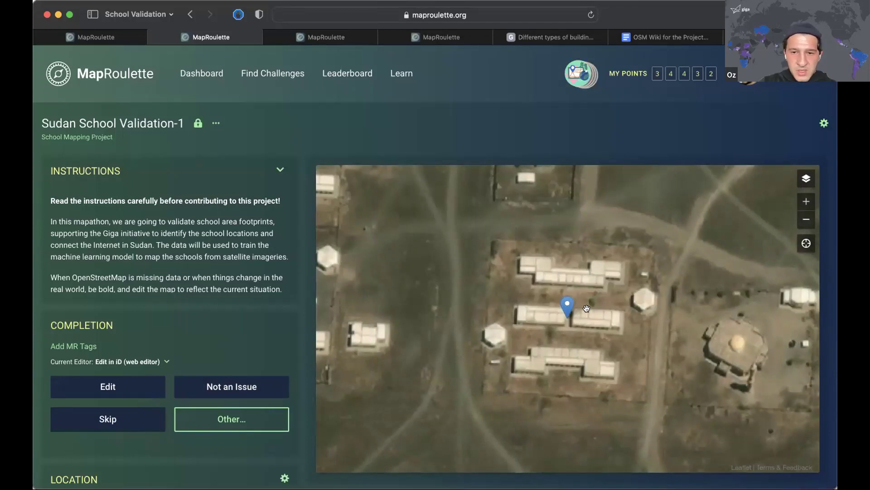
Step: Open the new walled-compound task in the iD editor and inspect the feature type of its northern and middle buildings
{"action": "left_click_drag", "start_coordinate": [586, 308], "coordinate": [544, 298]}
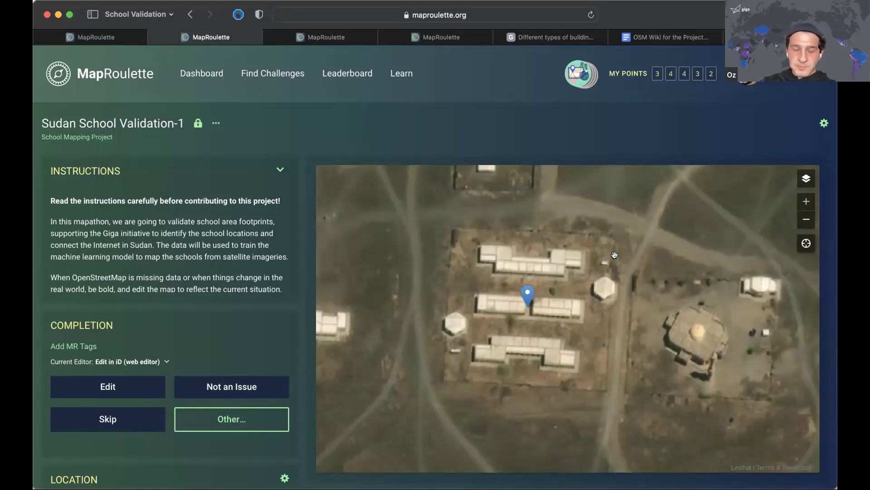
{"action": "left_click", "coordinate": [126, 385]}
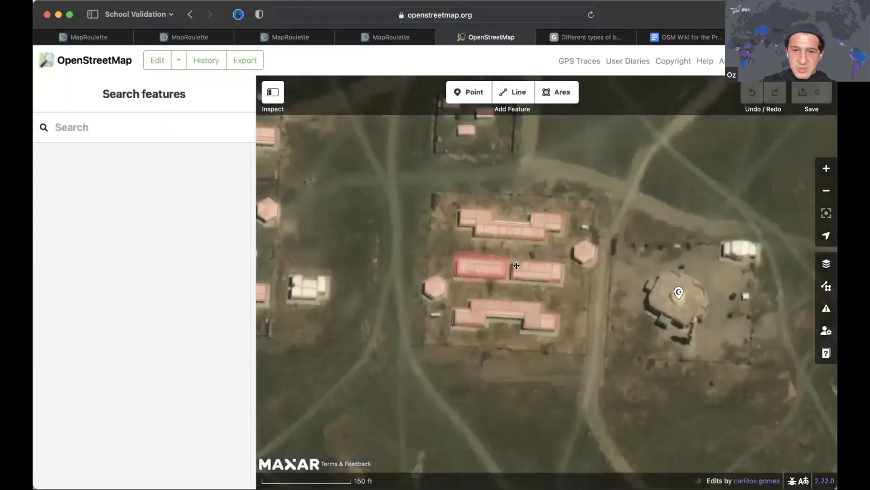
{"action": "left_click", "coordinate": [525, 234]}
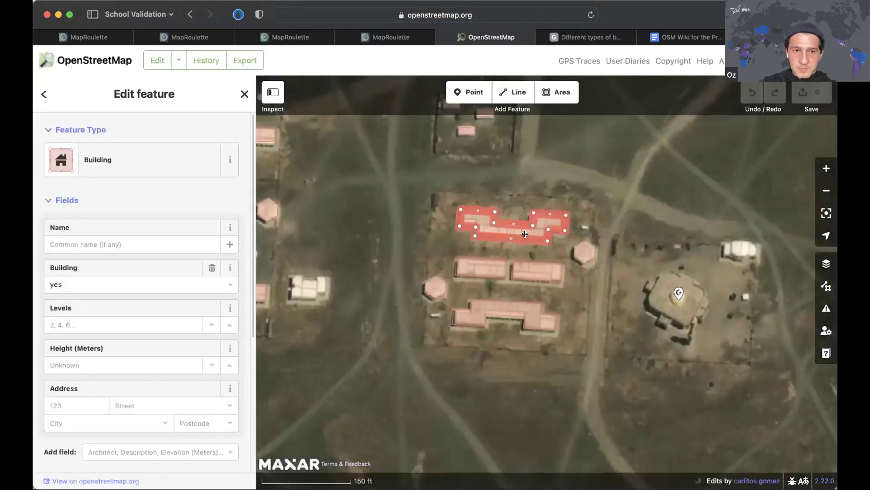
{"action": "left_click", "coordinate": [487, 263]}
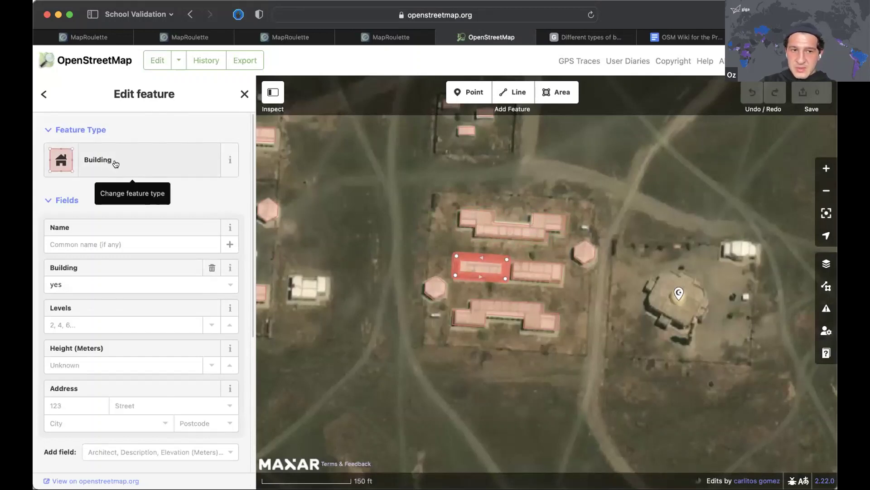
Step: Trace a closed area along the compound's boundary wall, bulging outward around the hexagonal buildings on its west and east sides
{"action": "left_click", "coordinate": [570, 96]}
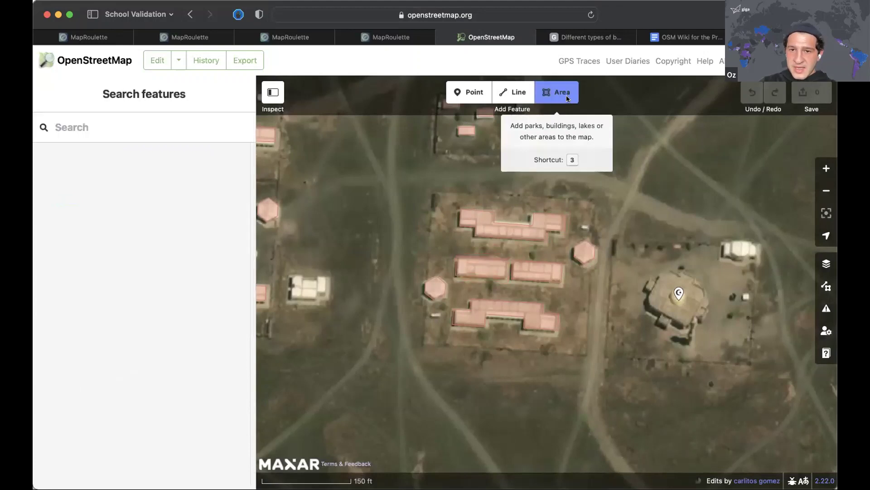
{"action": "left_click", "coordinate": [434, 191]}
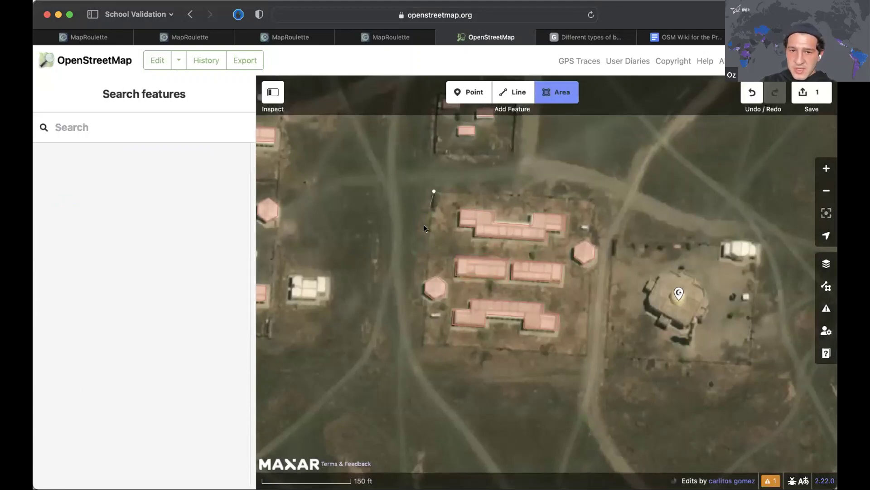
{"action": "left_click", "coordinate": [426, 276]}
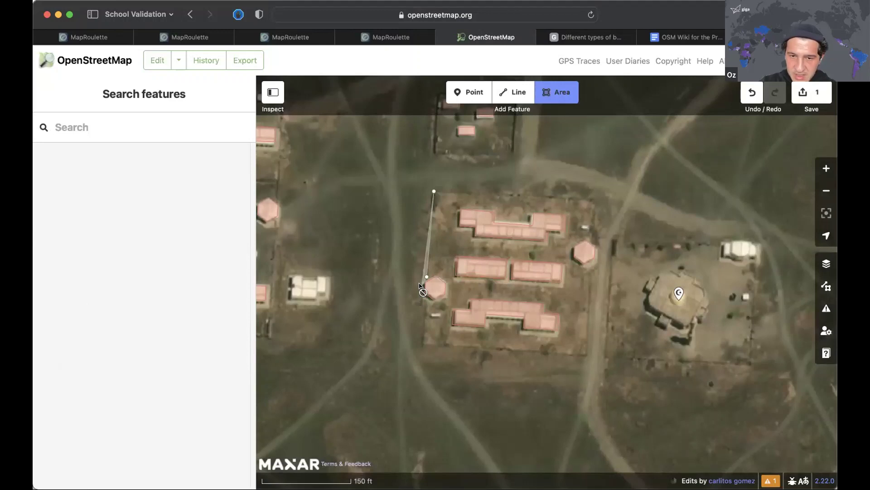
{"action": "left_click", "coordinate": [421, 286]}
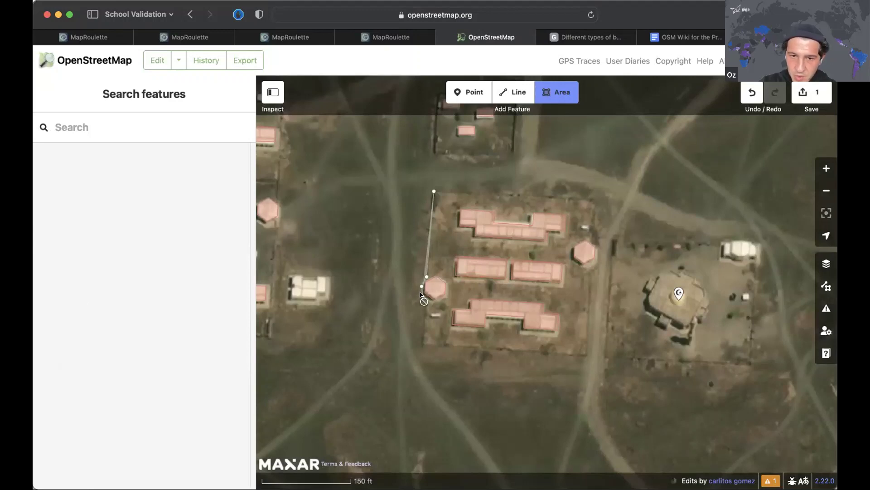
{"action": "left_click", "coordinate": [427, 299]}
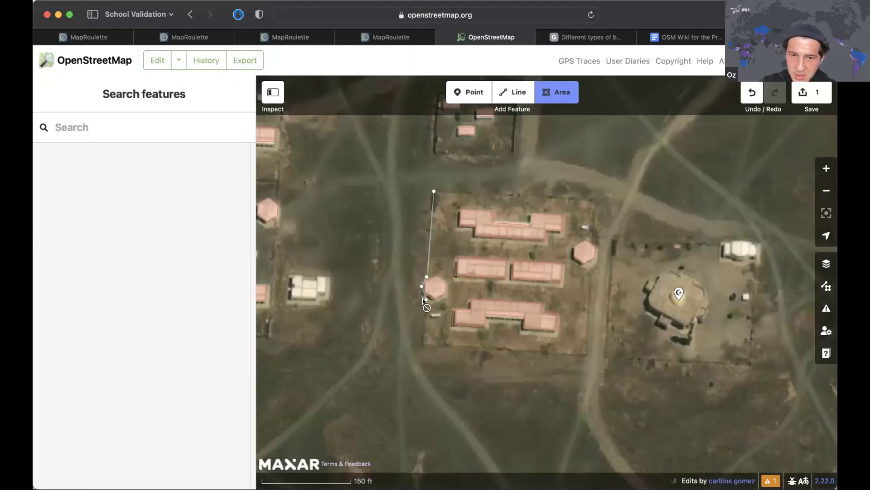
{"action": "left_click", "coordinate": [422, 345]}
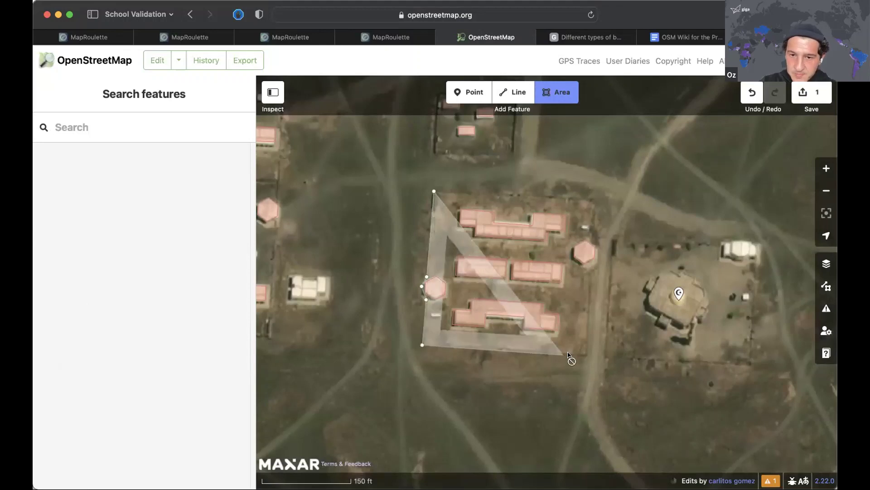
{"action": "left_click", "coordinate": [586, 357]}
{"action": "left_click", "coordinate": [591, 271]}
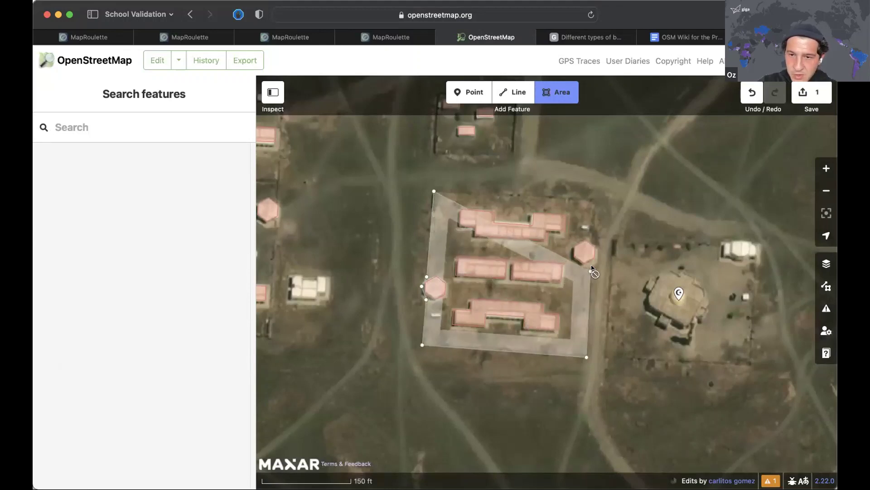
{"action": "left_click", "coordinate": [597, 265]}
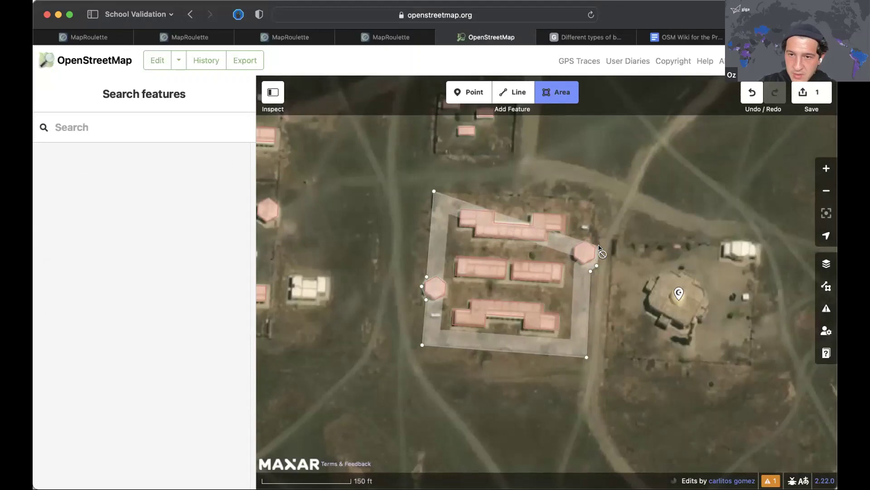
{"action": "left_click", "coordinate": [599, 247]}
{"action": "left_click", "coordinate": [595, 240]}
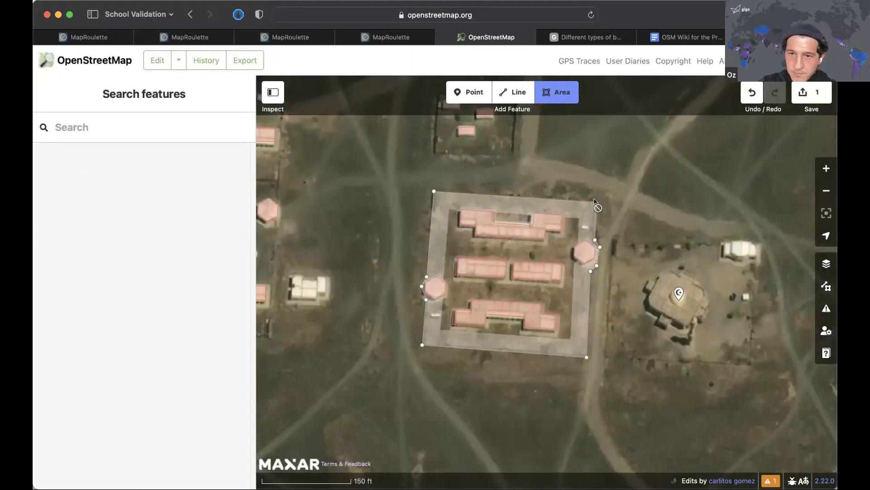
{"action": "left_click", "coordinate": [597, 200]}
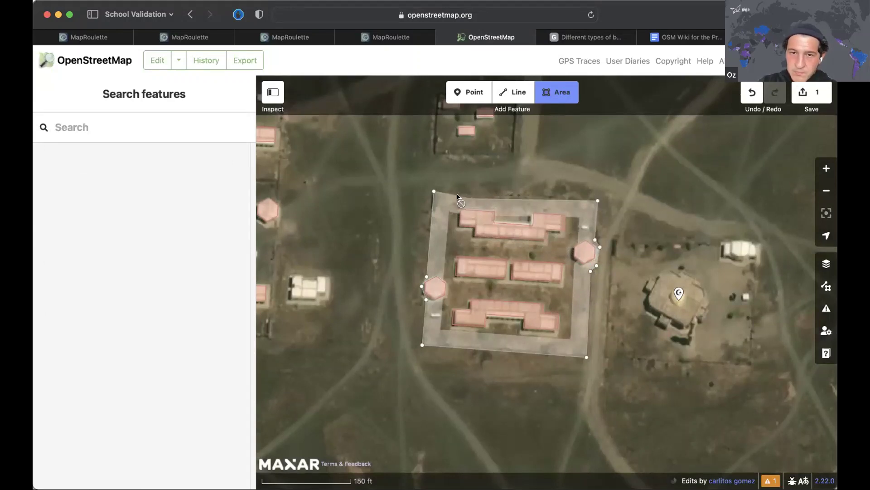
{"action": "left_click", "coordinate": [433, 191]}
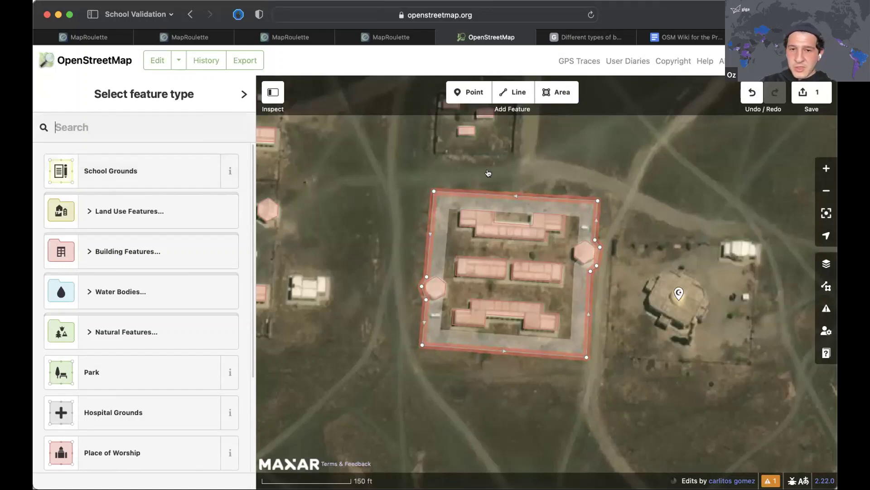
Step: Set the compound area's feature type to School Grounds and add the tag note=gigacheck
{"action": "left_click", "coordinate": [138, 179]}
{"action": "scroll", "coordinate": [160, 319], "scroll_direction": "down", "scroll_amount": 5}
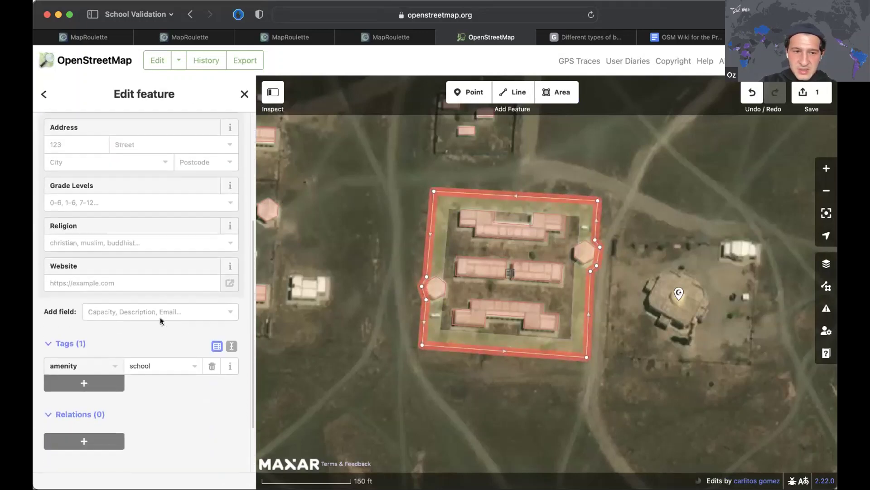
{"action": "left_click", "coordinate": [82, 353]}
{"action": "type", "text": "n"}
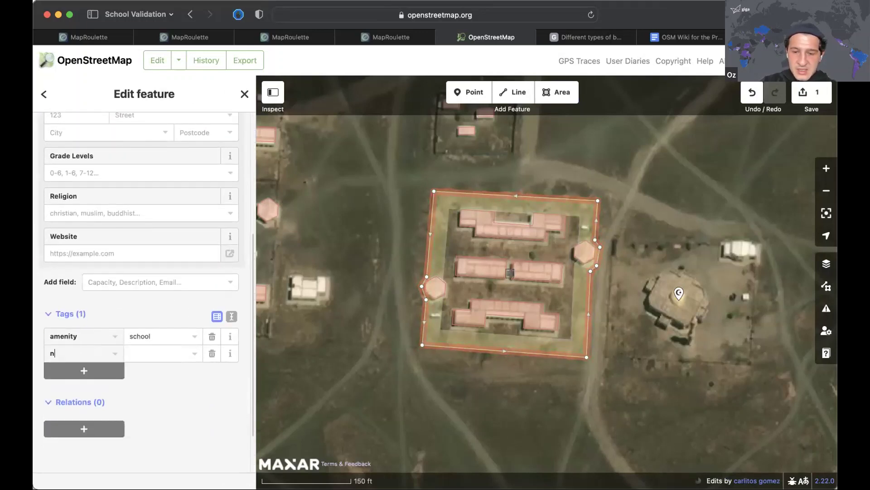
{"action": "type", "text": "ote"}
{"action": "key", "text": "Tab"}
{"action": "type", "text": "g"}
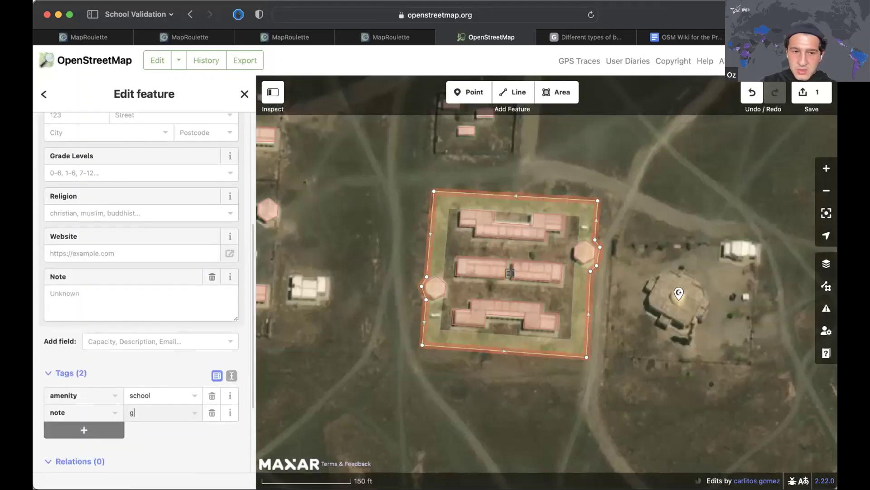
{"action": "type", "text": "igacheck"}
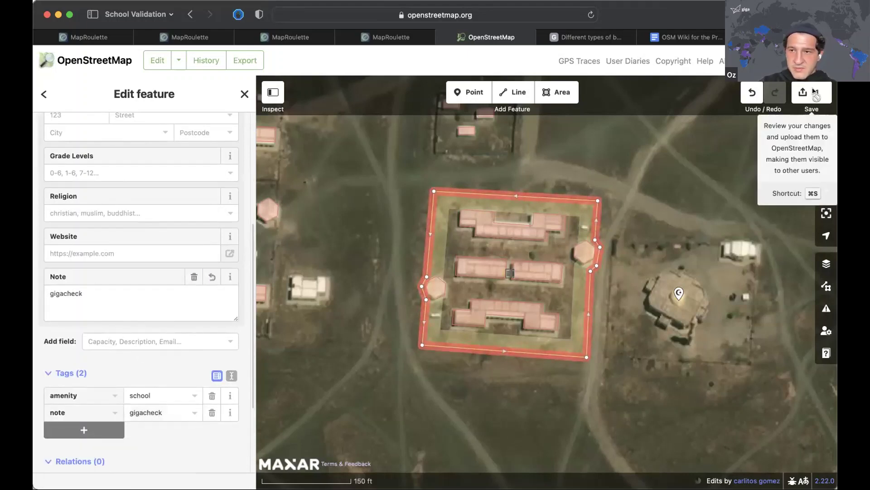
Step: Upload the school area edit with "added school area" appended to the changeset comment and a review of the edits requested
{"action": "left_click", "coordinate": [811, 92]}
{"action": "left_click", "coordinate": [208, 156]}
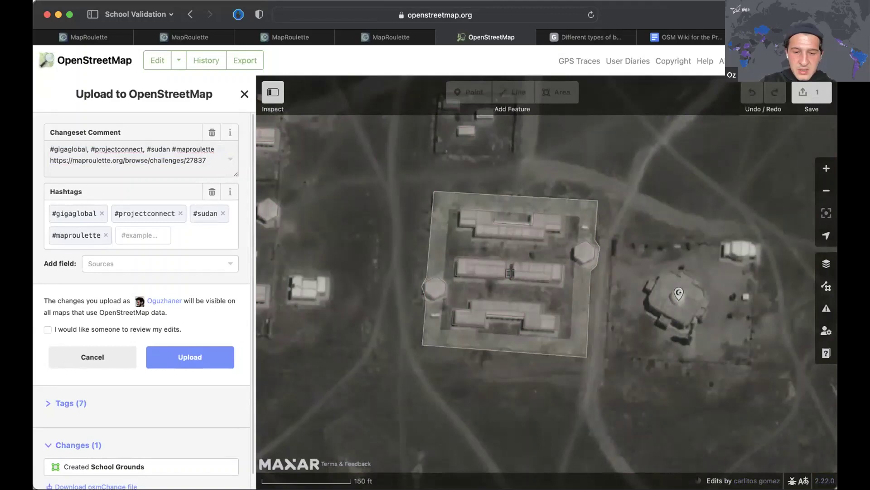
{"action": "type", "text": "added school area"}
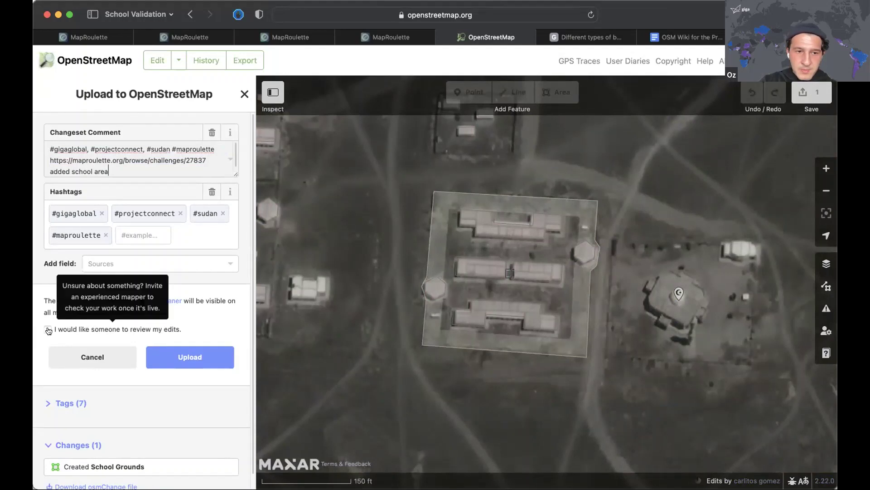
{"action": "left_click", "coordinate": [126, 329]}
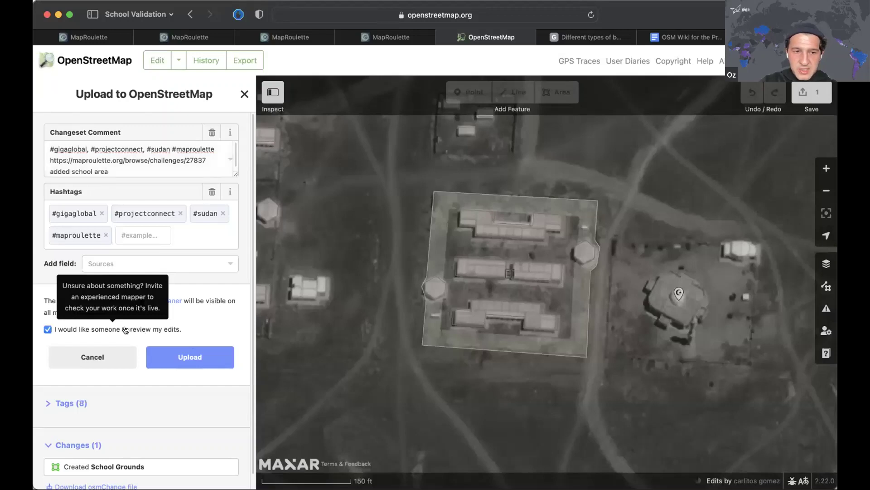
{"action": "left_click", "coordinate": [191, 356]}
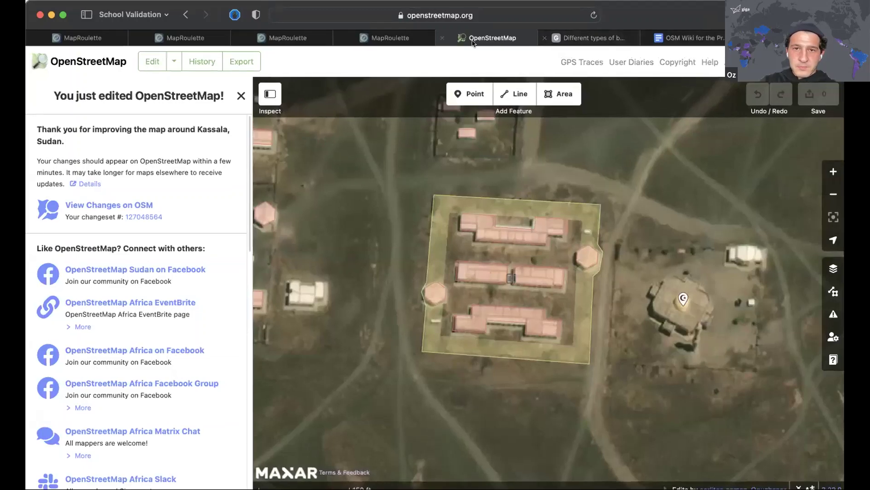
Step: Close the finished OpenStreetMap editor and submit the MapRoulette task as fixed, with a random next task
{"action": "left_click", "coordinate": [442, 40]}
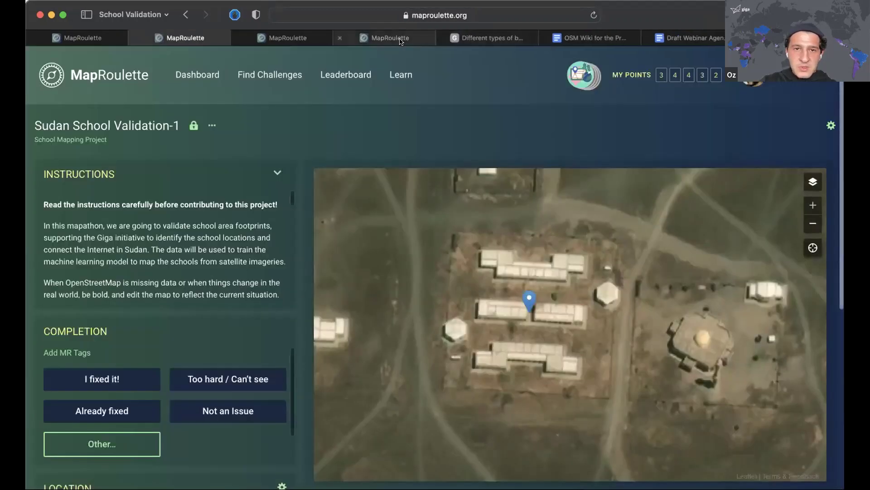
{"action": "left_click", "coordinate": [109, 379]}
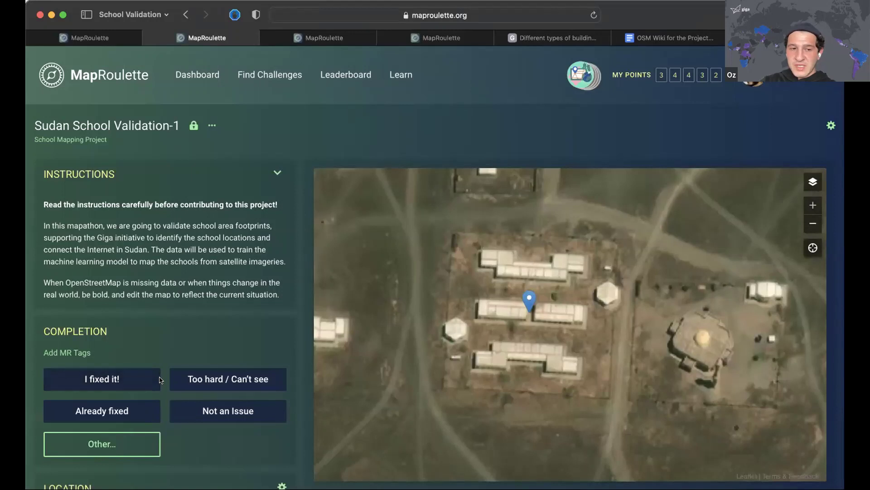
{"action": "left_click", "coordinate": [135, 376]}
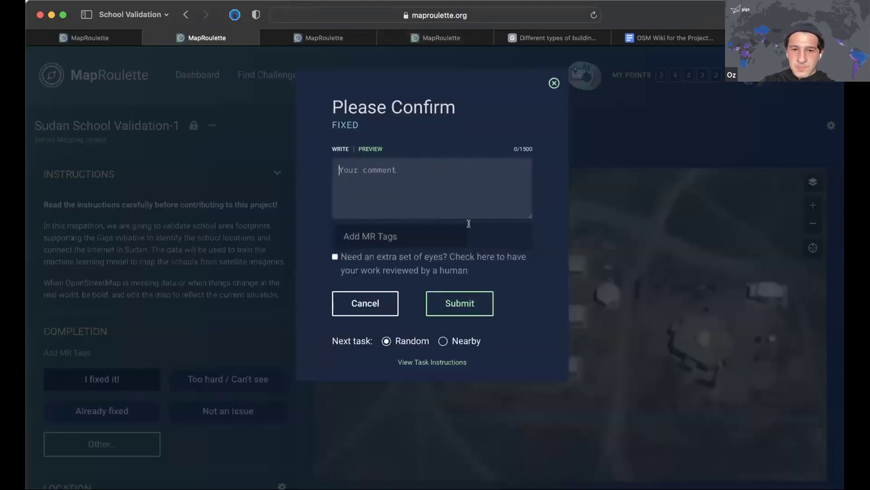
{"action": "left_click", "coordinate": [460, 302]}
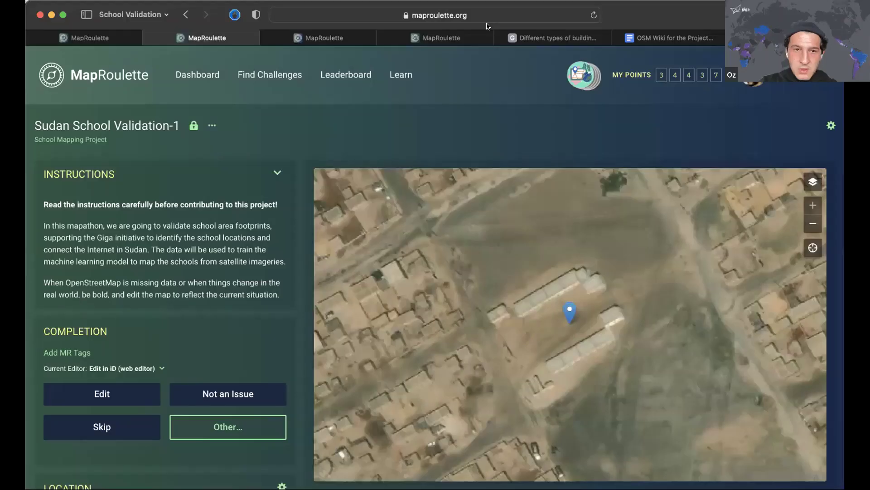
Step: Preview the read-only rural task in the other MapRoulette page and examine the buildings around its marker for a school boundary
{"action": "key", "text": "ctrl+Tab"}
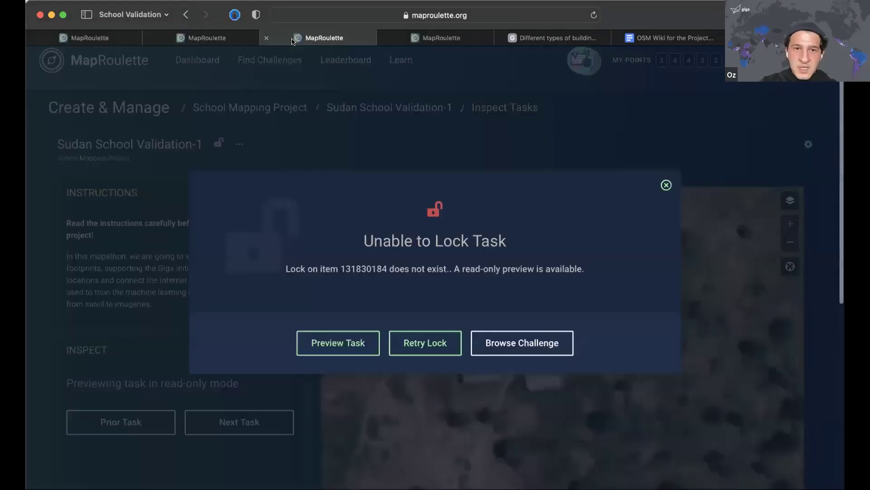
{"action": "left_click", "coordinate": [666, 185]}
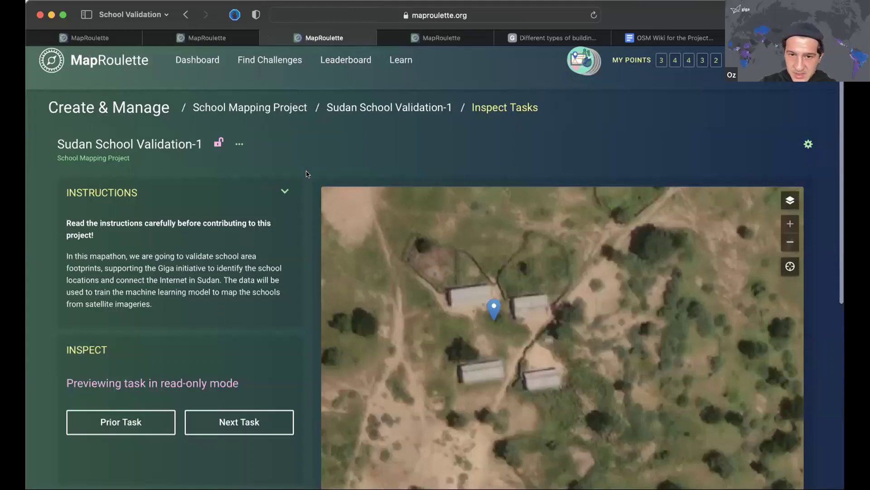
{"action": "scroll", "coordinate": [453, 290], "scroll_direction": "down", "scroll_amount": 2}
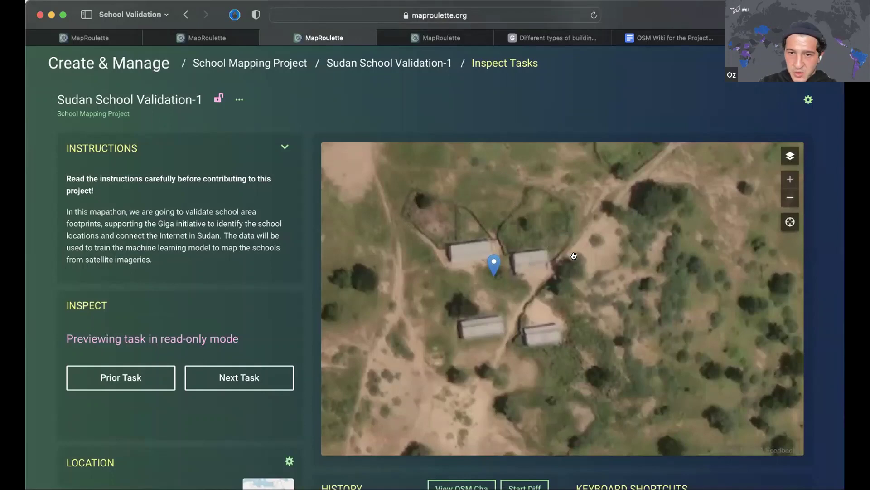
{"action": "scroll", "coordinate": [574, 256], "scroll_direction": "down", "scroll_amount": 3}
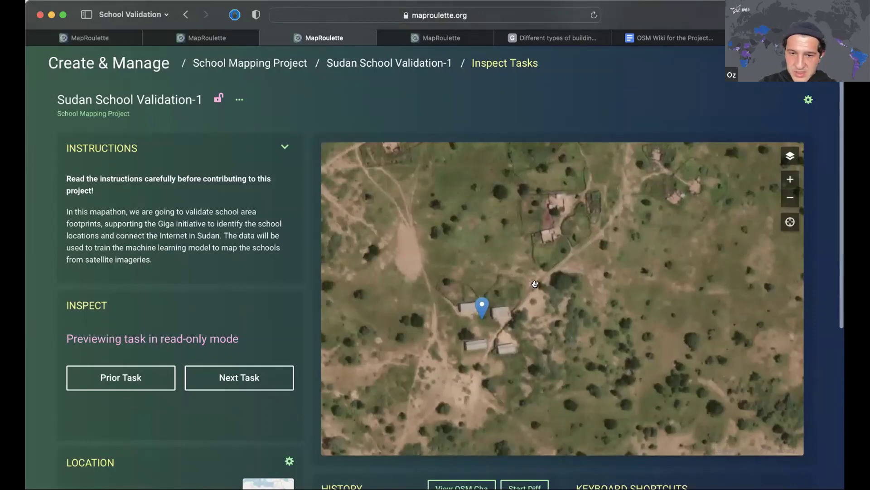
{"action": "scroll", "coordinate": [508, 309], "scroll_direction": "up", "scroll_amount": 2}
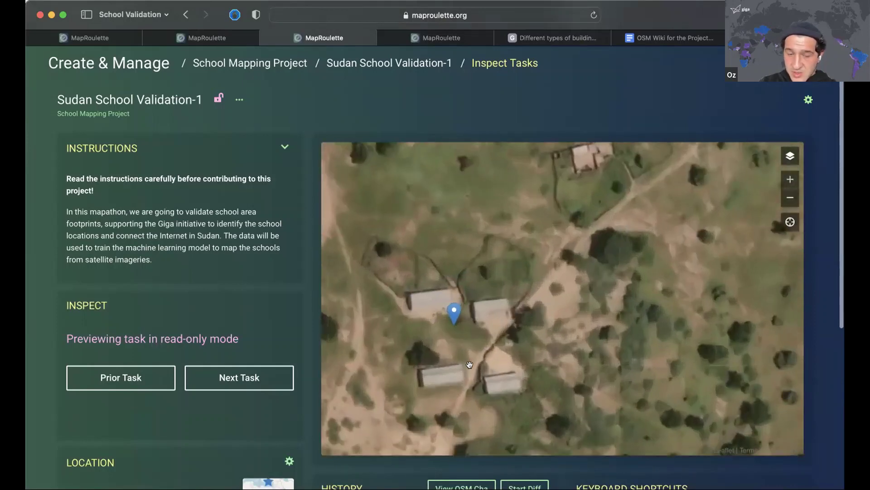
{"action": "scroll", "coordinate": [481, 347], "scroll_direction": "up", "scroll_amount": 1}
{"action": "left_click_drag", "start_coordinate": [481, 347], "coordinate": [486, 345]}
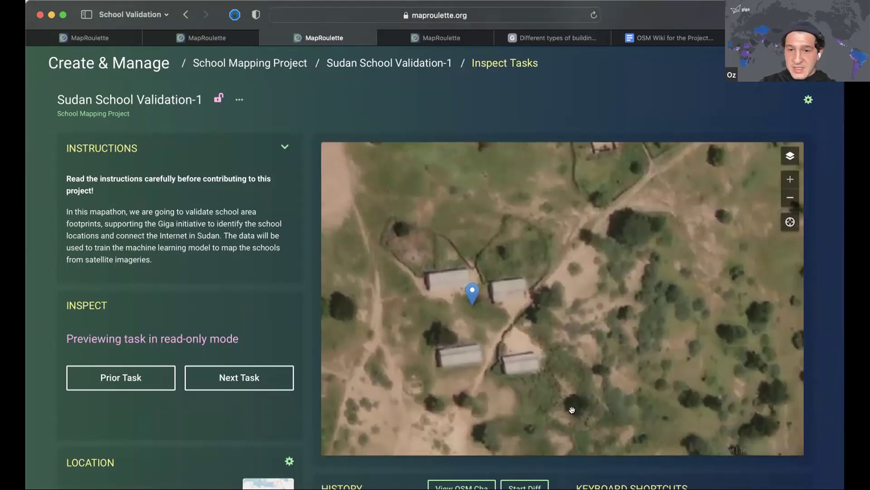
{"action": "left_click_drag", "start_coordinate": [508, 383], "coordinate": [519, 373]}
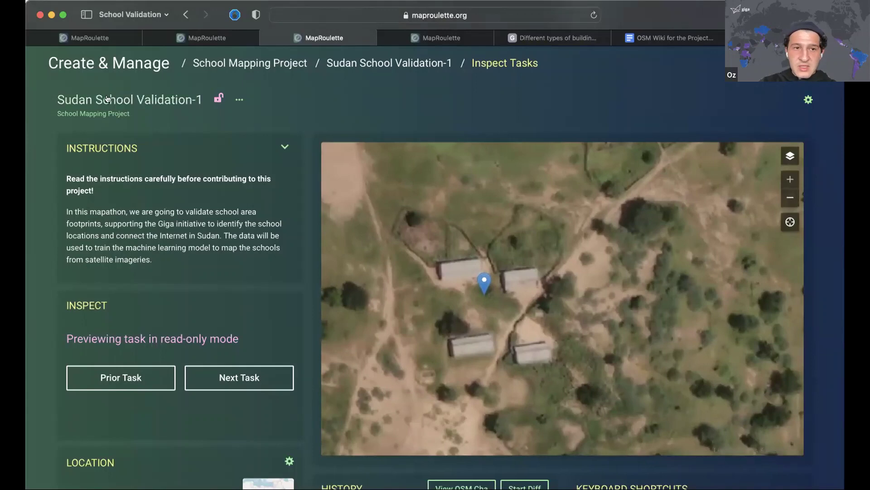
Step: Open the new task with the two long parallel buildings in the iD editor, and return to its MapRoulette completion options
{"action": "left_click", "coordinate": [208, 38]}
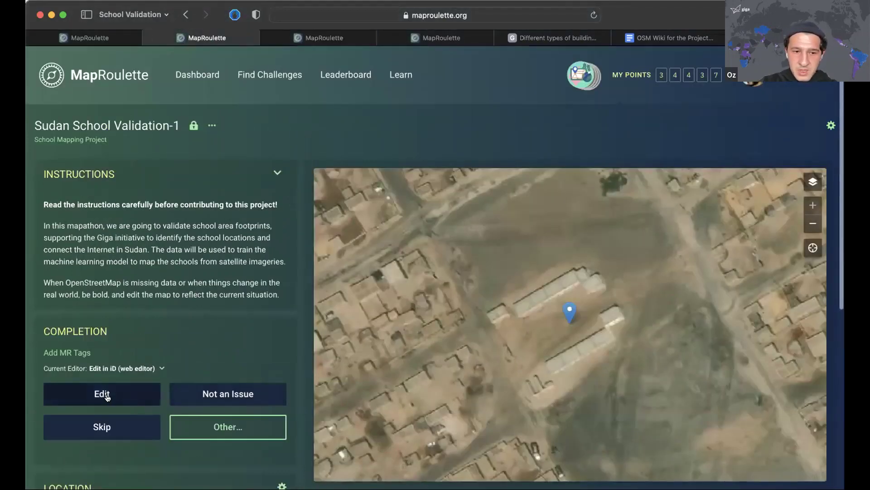
{"action": "left_click", "coordinate": [107, 396]}
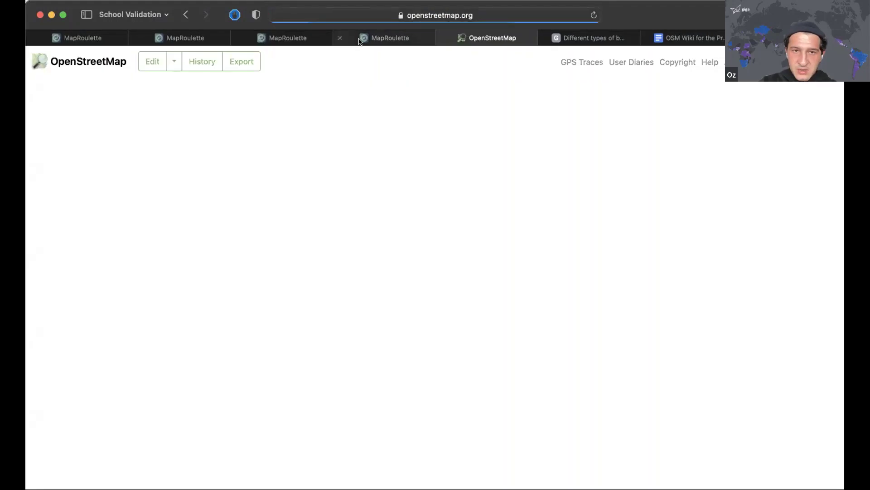
{"action": "left_click", "coordinate": [338, 39]}
{"action": "left_click", "coordinate": [312, 39]}
{"action": "left_click", "coordinate": [193, 38]}
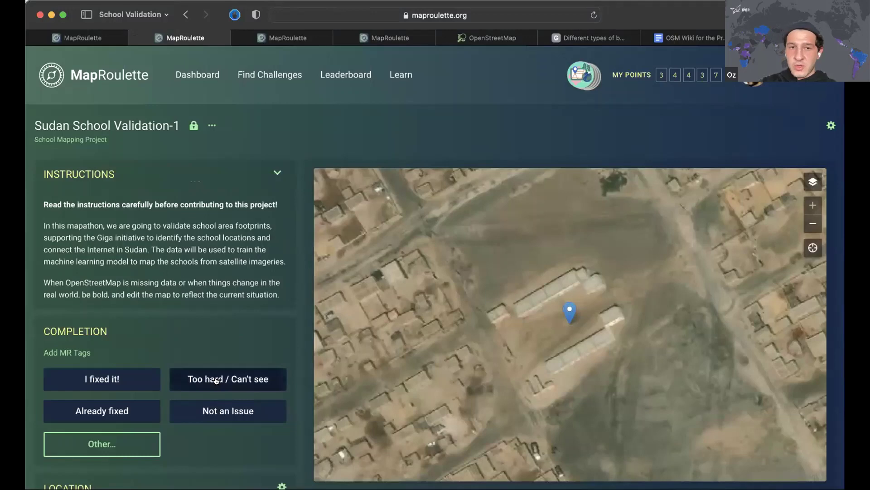
Step: Preview the remaining read-only task in MapRoulette and examine the enclosed compound around its marker among the dense houses
{"action": "left_click", "coordinate": [298, 41]}
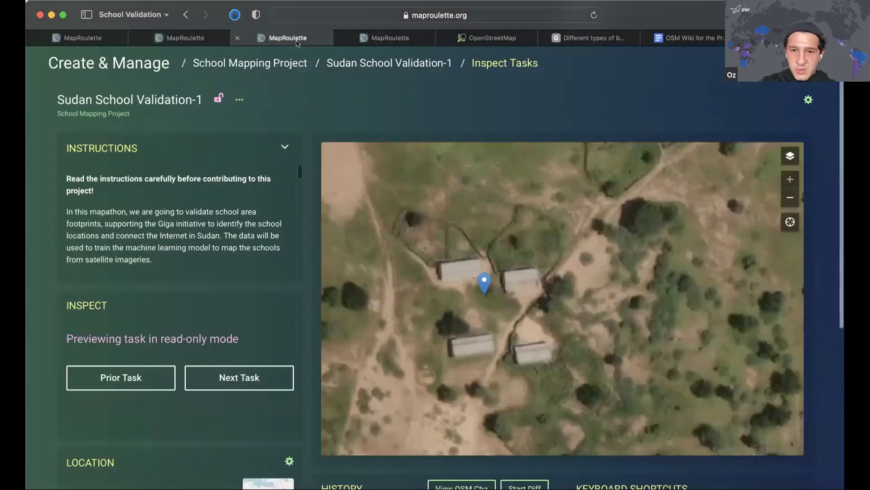
{"action": "left_click", "coordinate": [367, 43]}
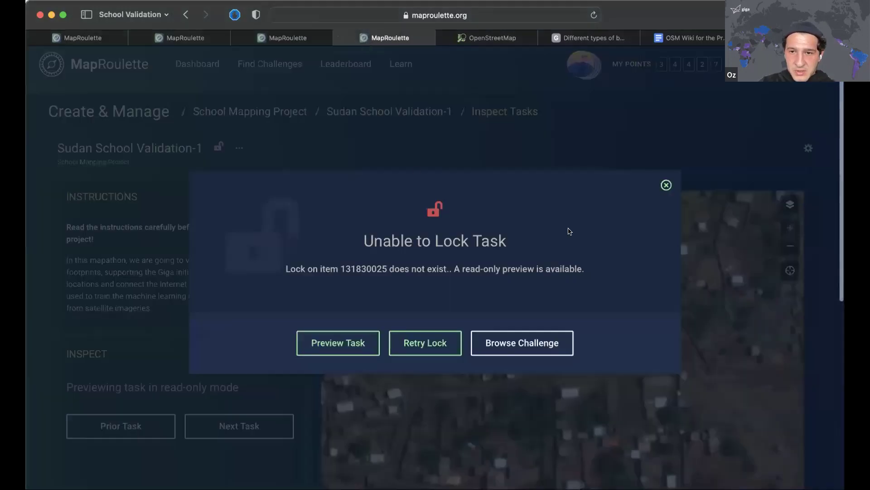
{"action": "left_click", "coordinate": [665, 185]}
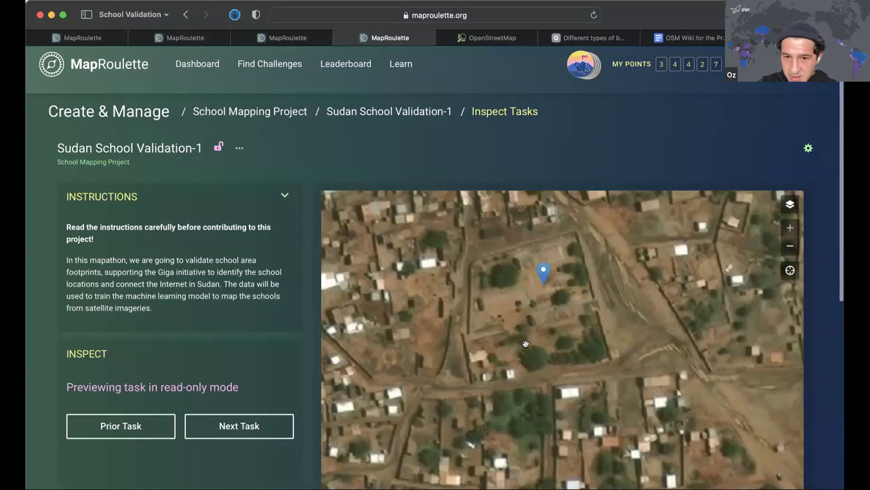
{"action": "left_click_drag", "start_coordinate": [537, 338], "coordinate": [516, 339]}
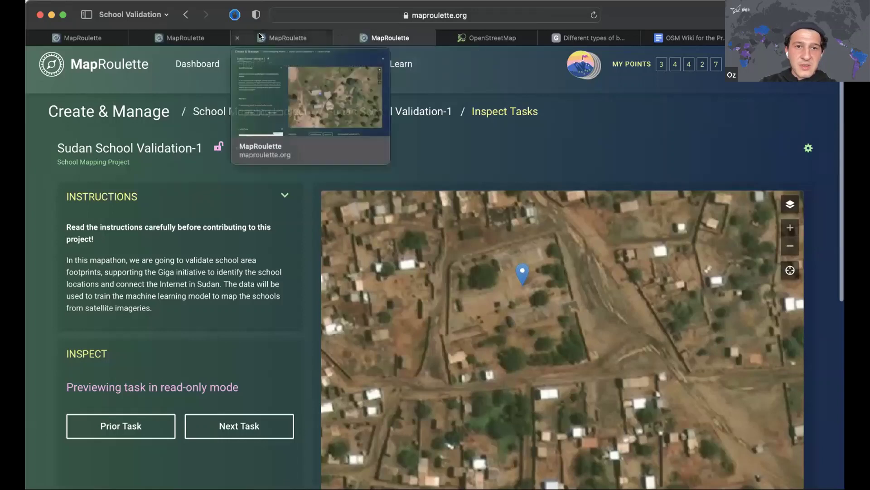
{"action": "mouse_move", "coordinate": [459, 33]}
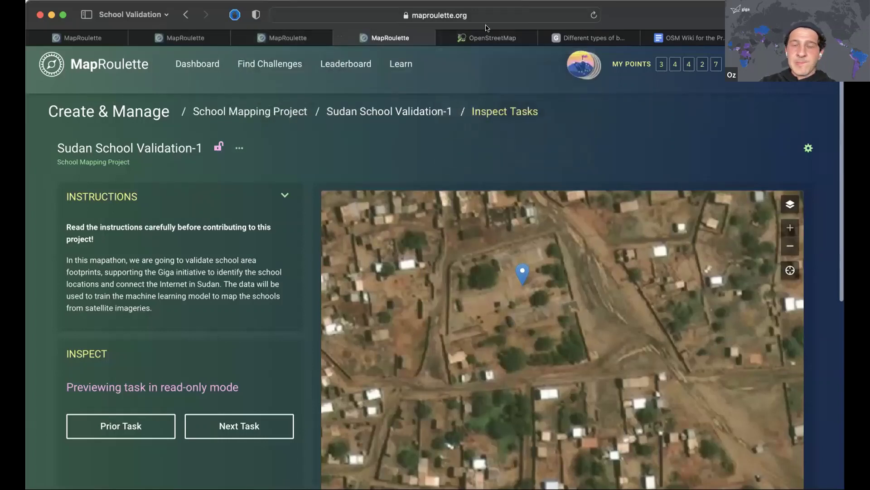